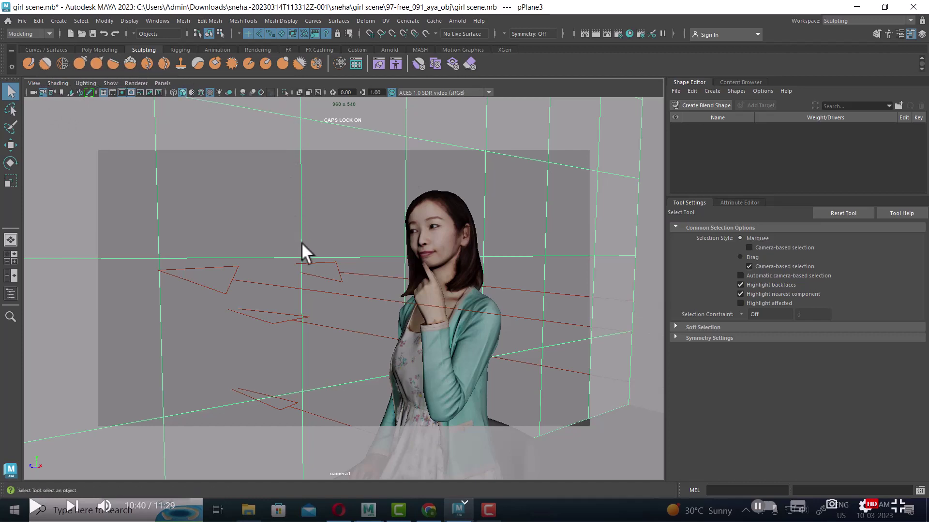
# - Switch the workspace to Pose Sculpting, then to UV Editing
pyautogui.click(851, 21)
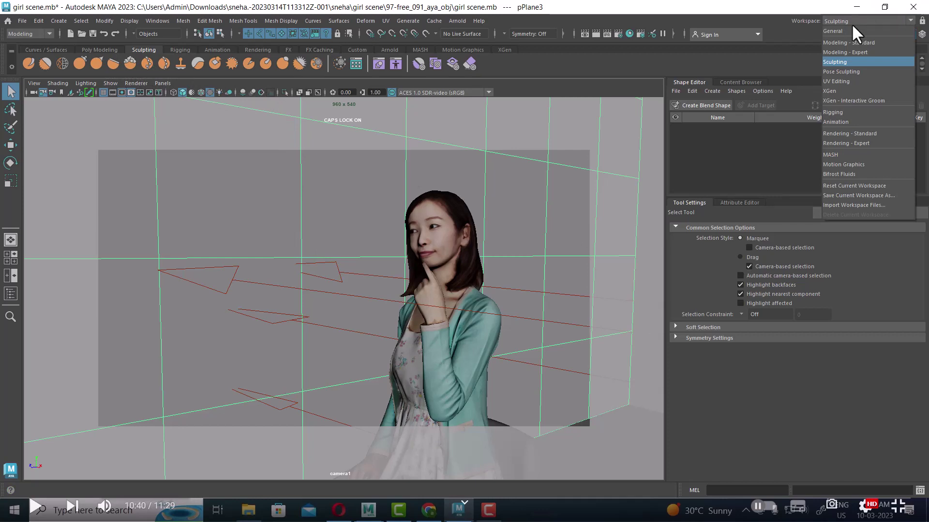
pyautogui.click(858, 72)
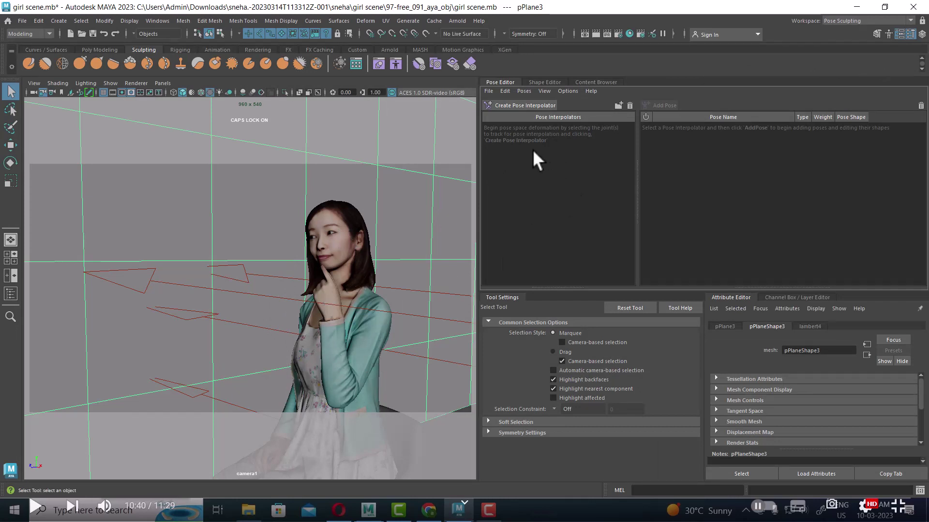
pyautogui.click(850, 19)
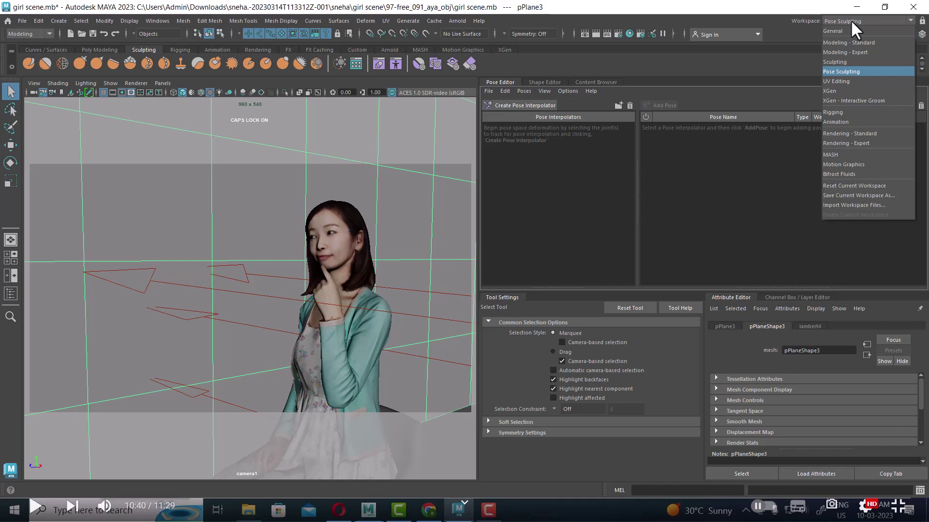
pyautogui.click(851, 79)
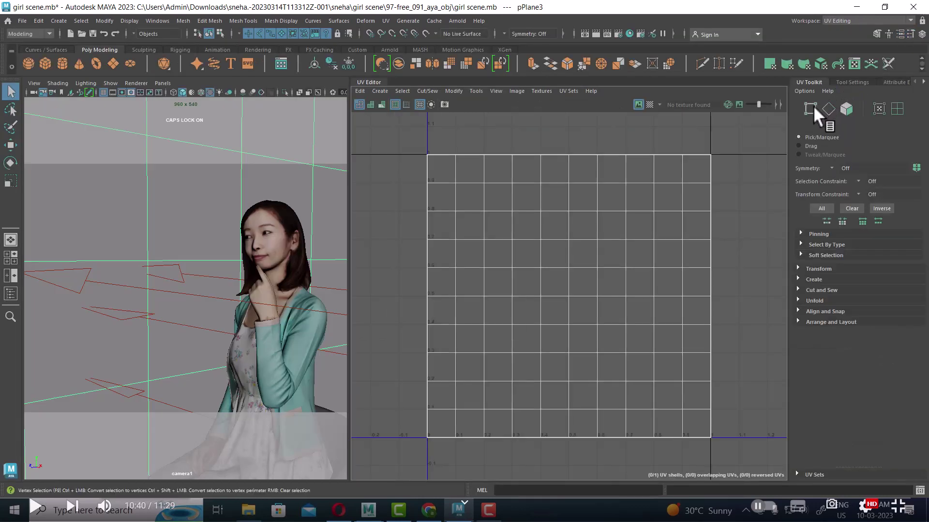
# - Inspect the UVs of the girl mesh and pPlane3, then move to the XGen workspace
pyautogui.click(265, 253)
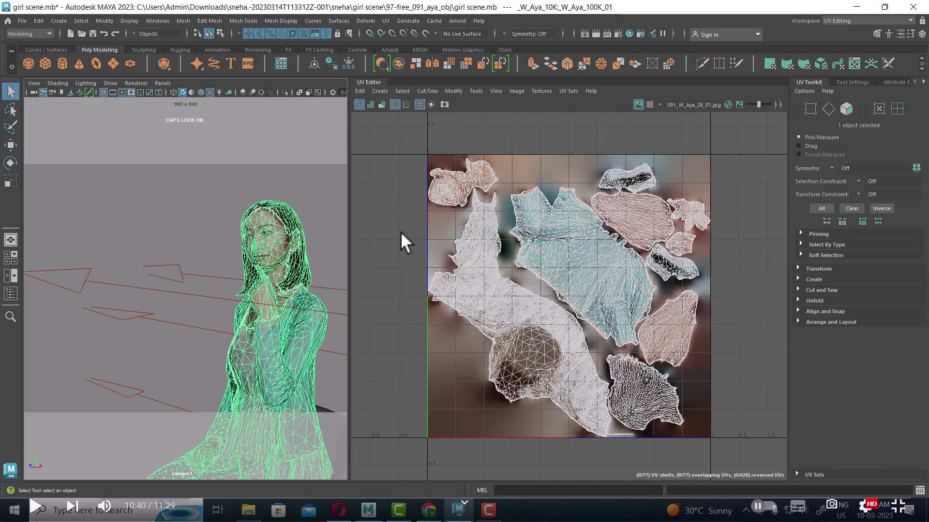
pyautogui.click(301, 179)
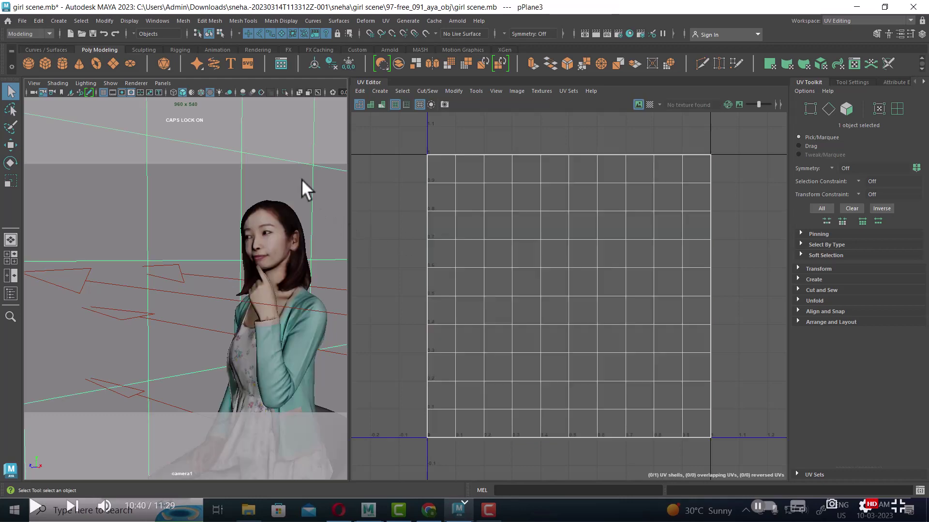
pyautogui.click(845, 21)
pyautogui.click(841, 91)
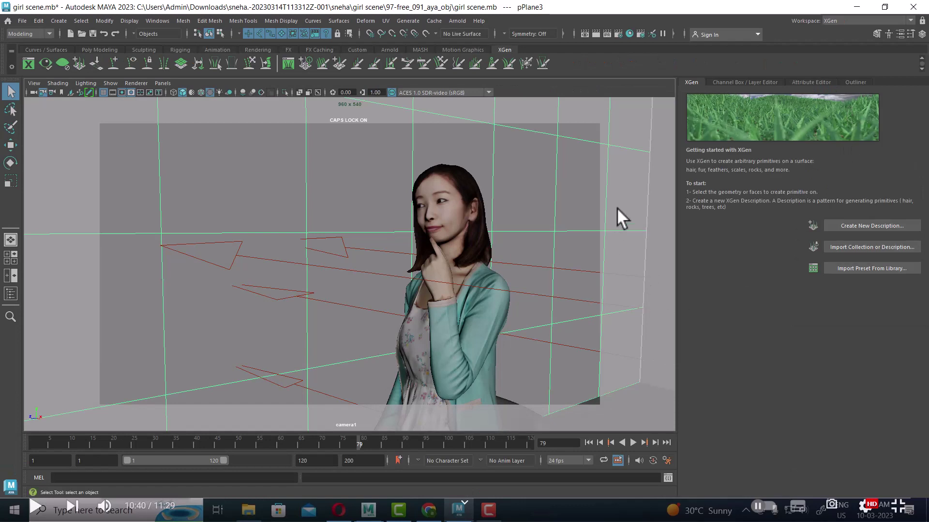
# - Switch to the XGen - Interactive Groom workspace, then to Rigging
pyautogui.click(832, 20)
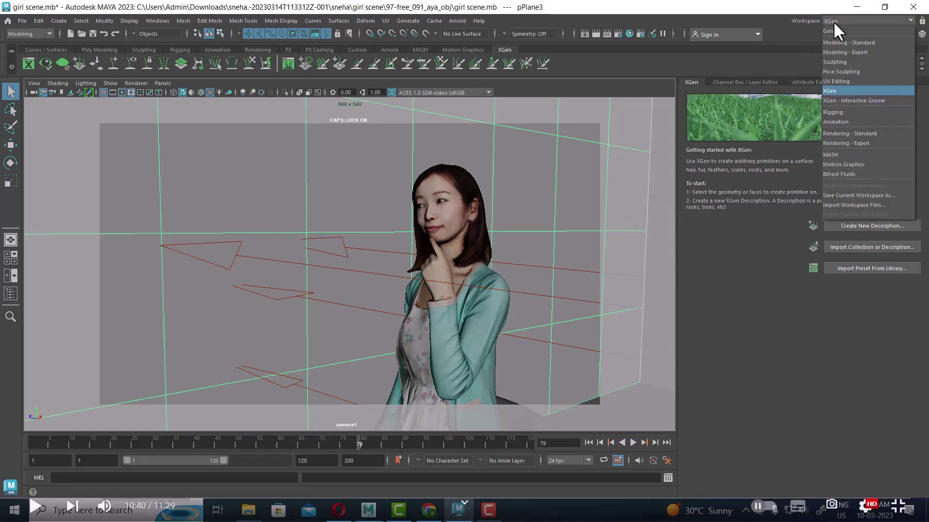
pyautogui.click(848, 100)
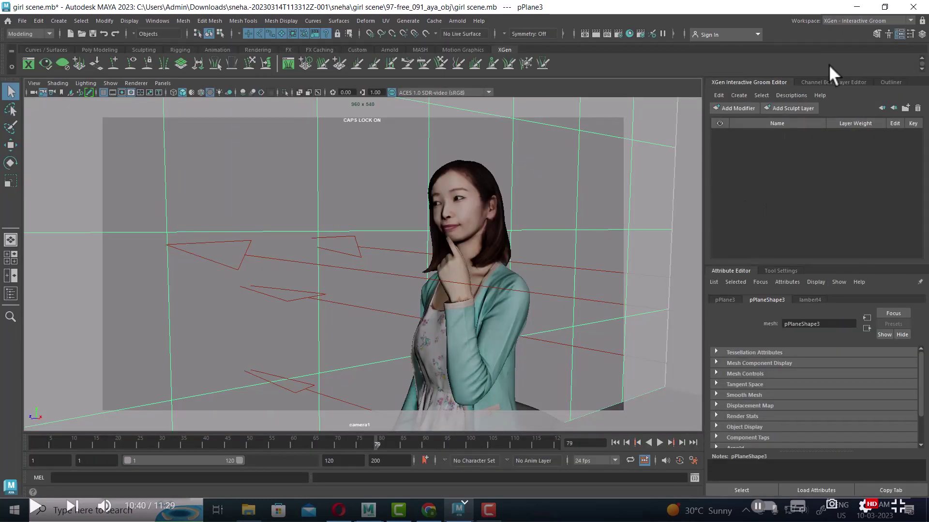
pyautogui.click(850, 21)
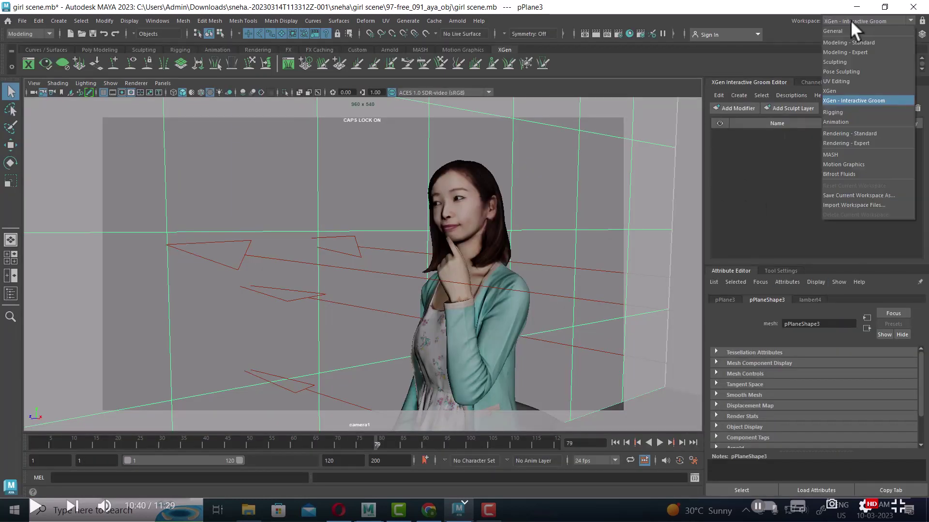
pyautogui.click(849, 112)
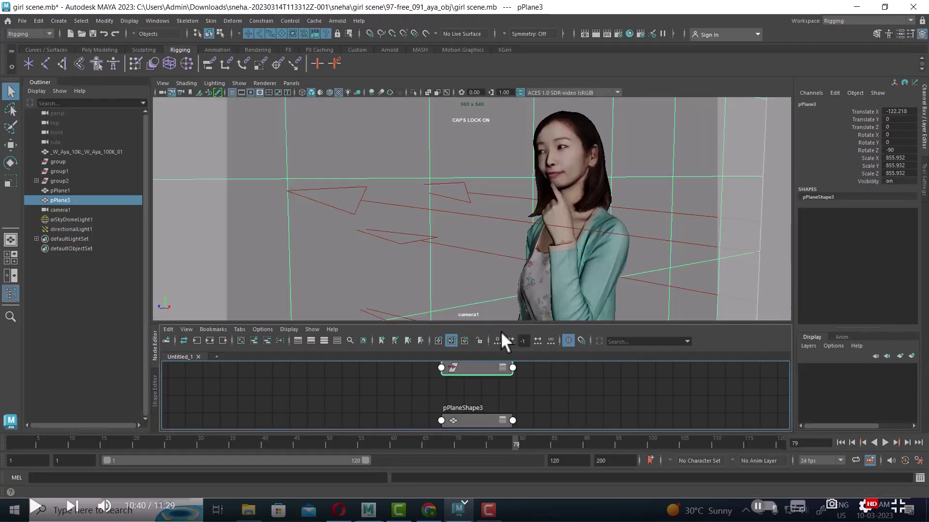
# - Enlarge the Node Editor around pPlane3's nodes, then switch to the Animation workspace
pyautogui.moveTo(496, 323); pyautogui.dragTo(493, 261)
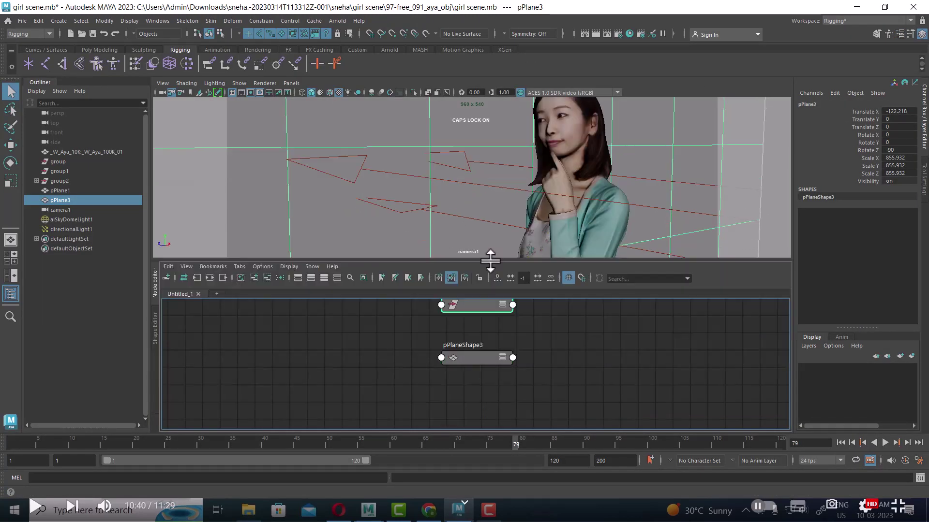
pyautogui.keyDown('alt'); pyautogui.moveTo(525, 357); pyautogui.dragTo(557, 380, button='middle'); pyautogui.keyUp('alt')
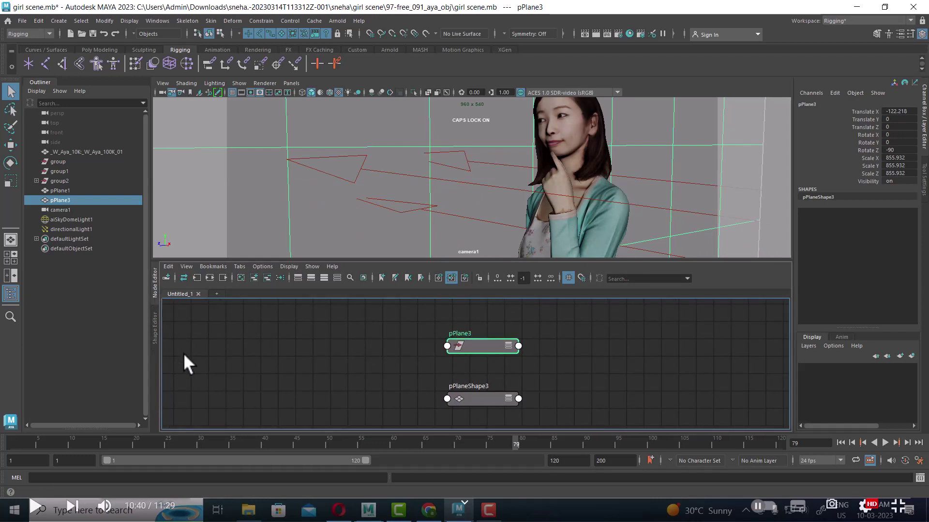
pyautogui.click(845, 20)
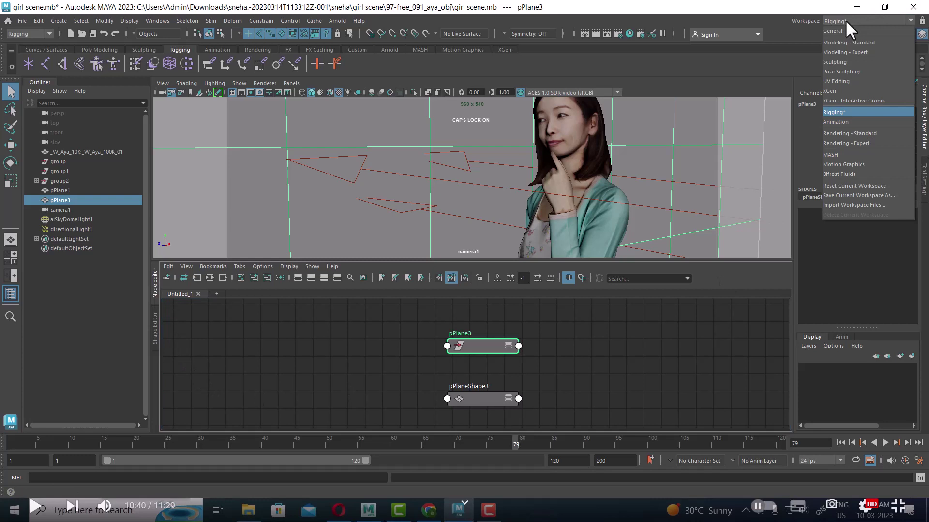
pyautogui.click(854, 122)
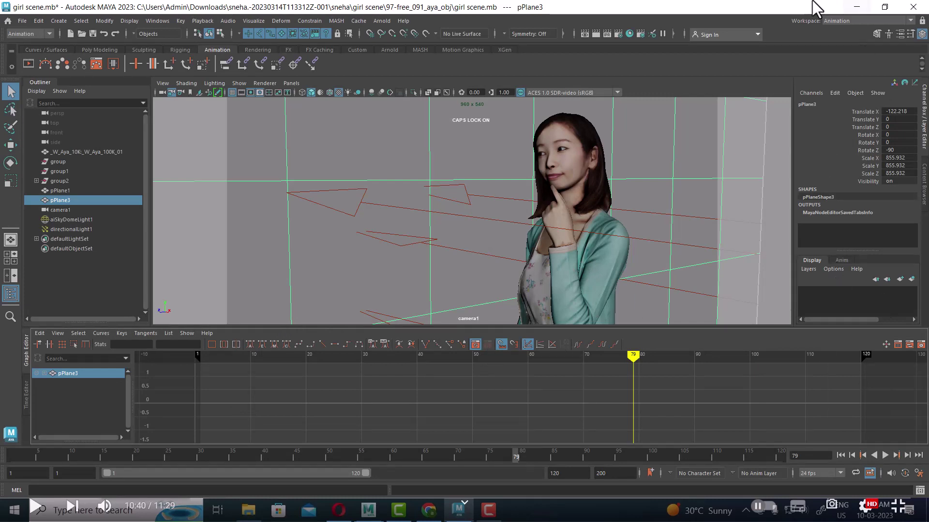
# - Switch to Rendering - Standard, then to the Rendering - Expert workspace
pyautogui.click(853, 20)
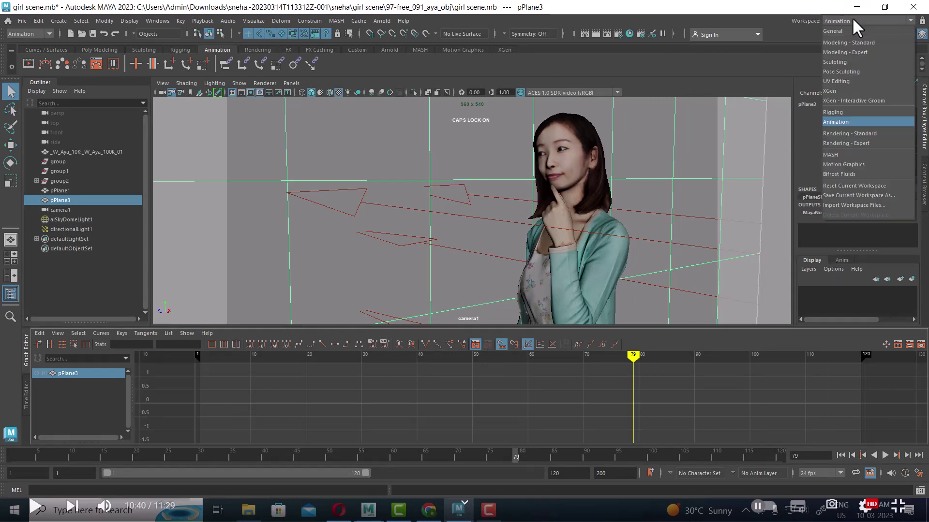
pyautogui.click(849, 133)
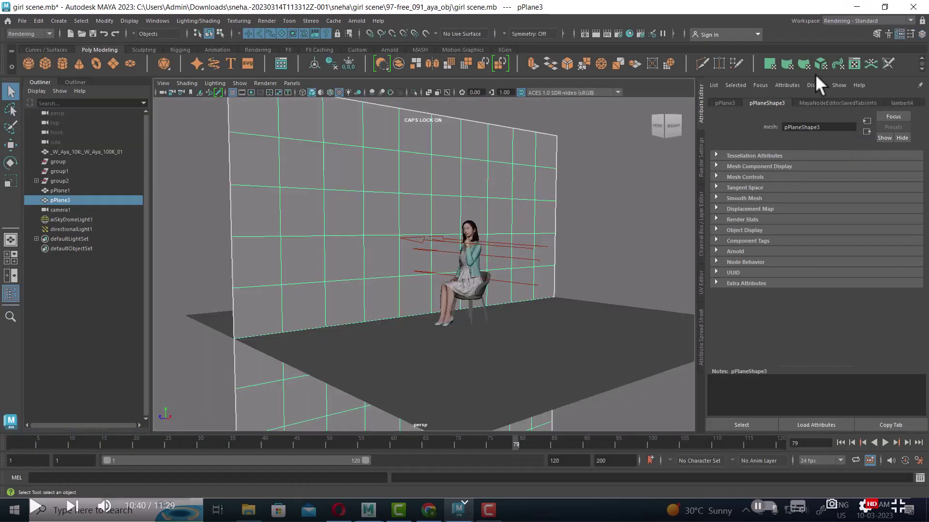
pyautogui.click(858, 19)
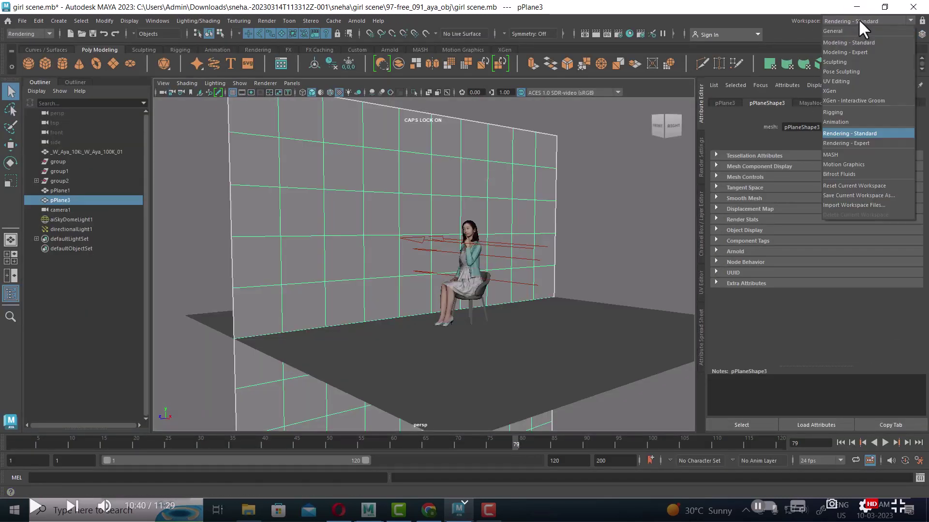
pyautogui.click(860, 142)
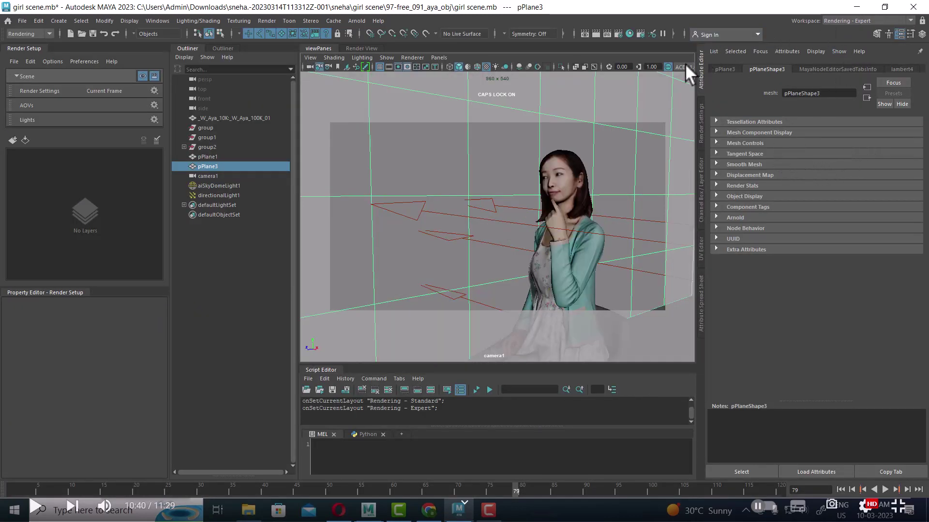
# - Render the camera frame with Arnold and view the girl's render in Render View
pyautogui.click(595, 34)
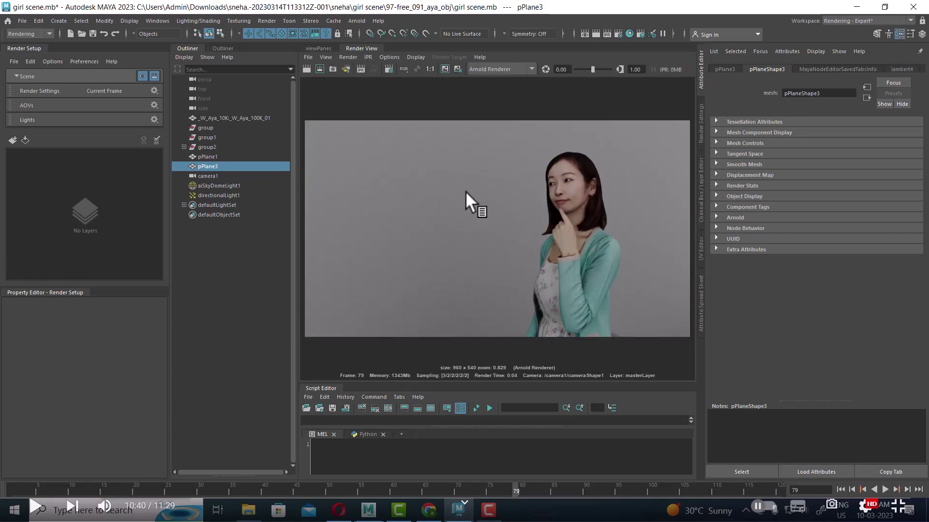
pyautogui.click(315, 49)
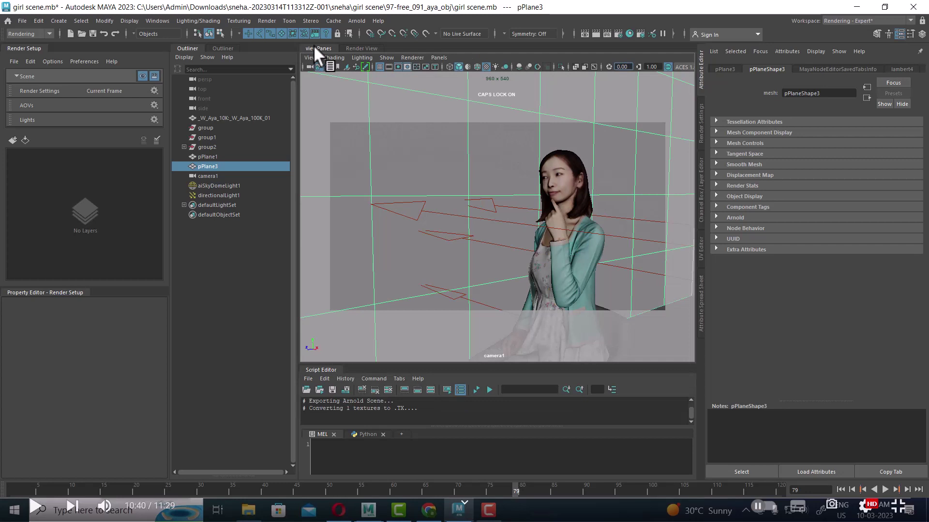
pyautogui.click(361, 48)
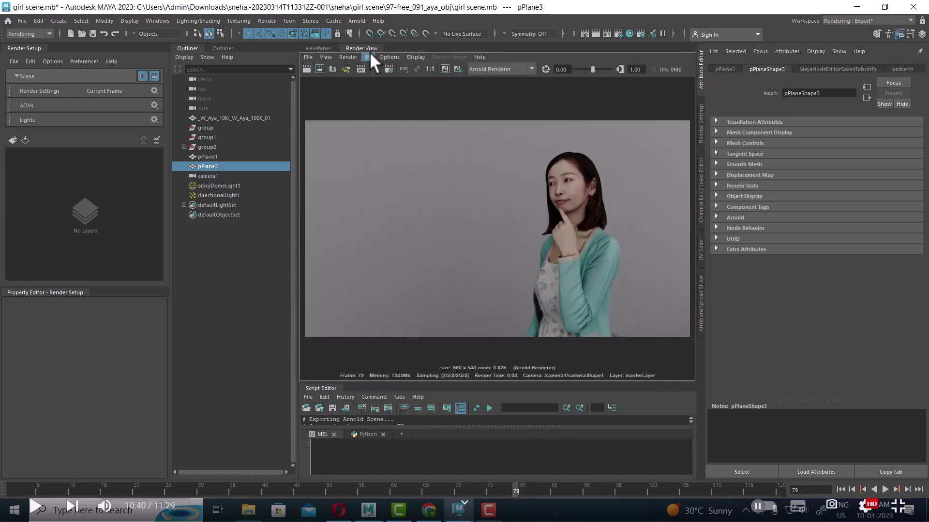
pyautogui.click(845, 22)
# - Switch to Modeling - Standard, render the current frame in its own window, then close it
pyautogui.click(846, 42)
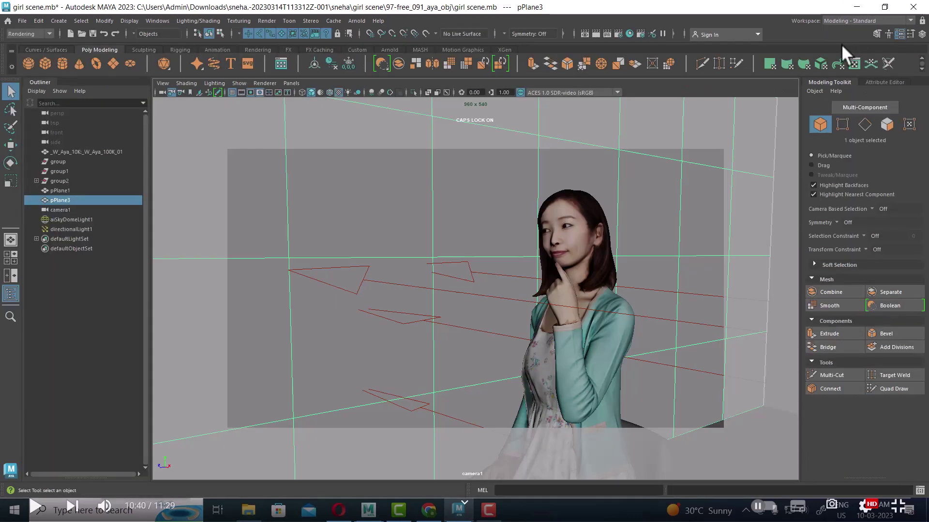
pyautogui.click(595, 34)
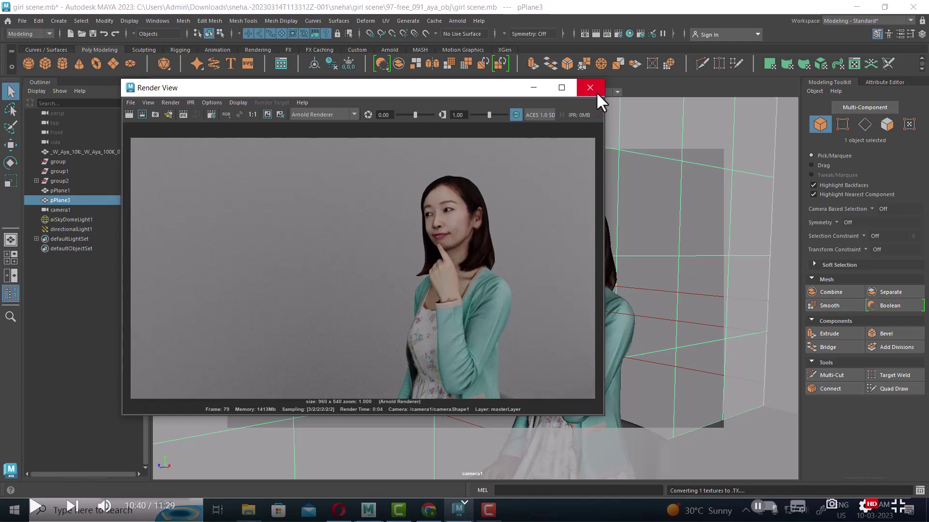
pyautogui.click(595, 90)
# - Go through Rendering - Standard to Rendering - Expert, review the Arnold render, then switch to MASH
pyautogui.click(841, 21)
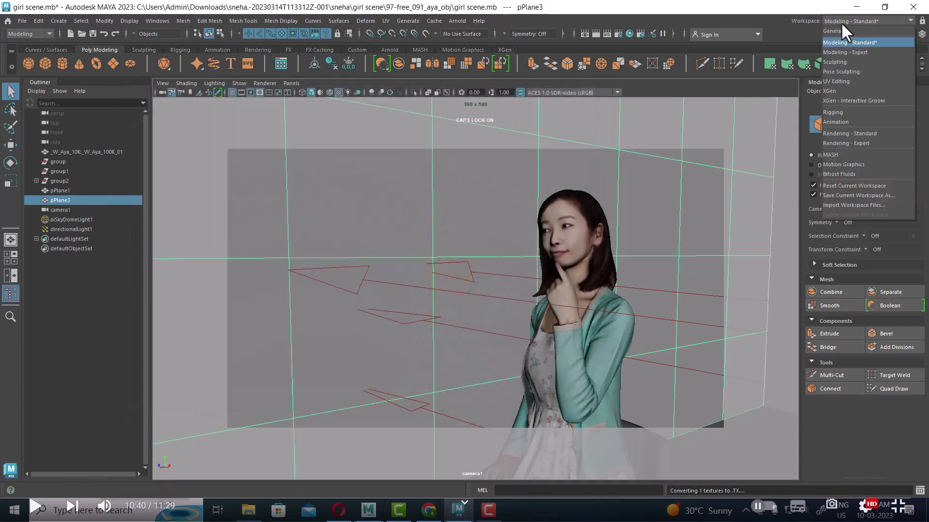
pyautogui.click(854, 135)
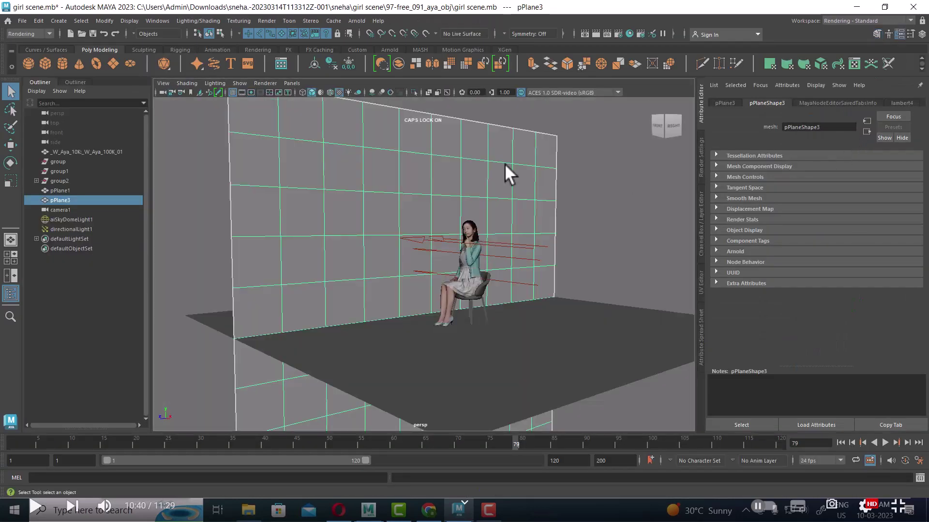
pyautogui.click(858, 22)
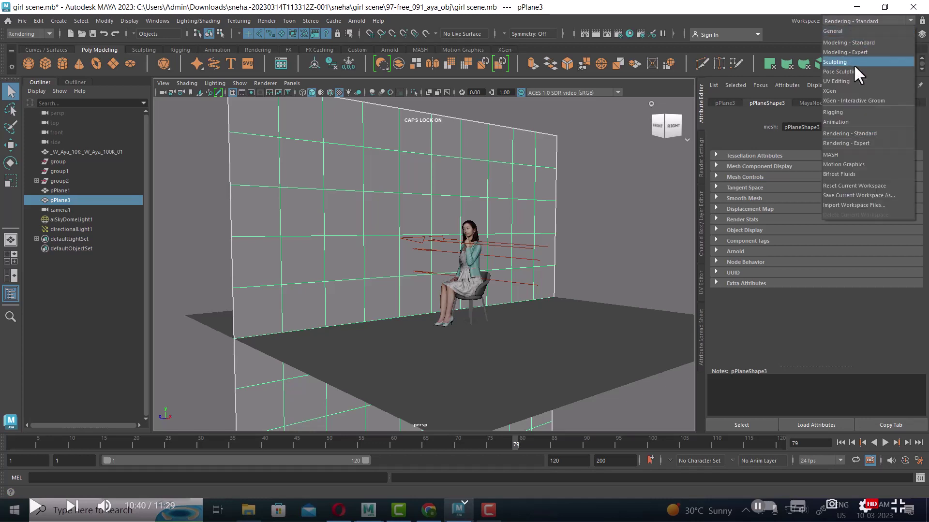
pyautogui.click(860, 143)
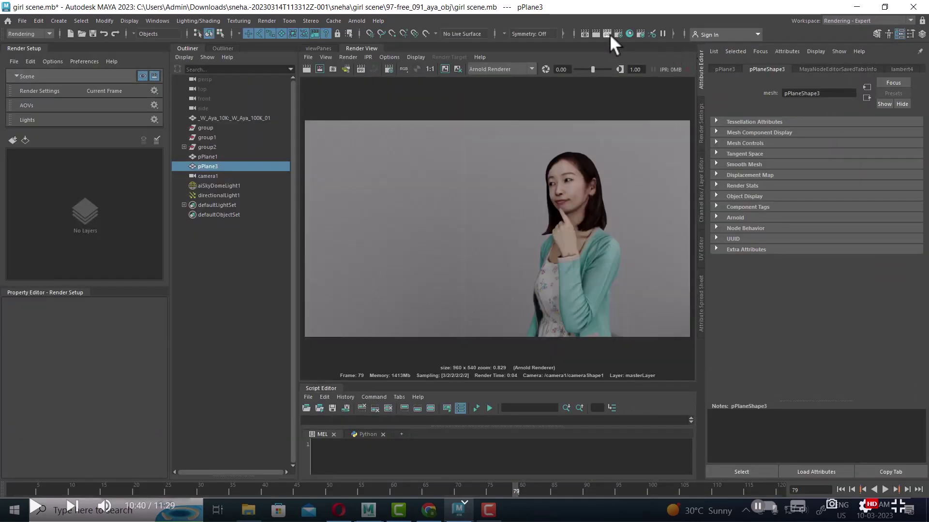
pyautogui.click(318, 48)
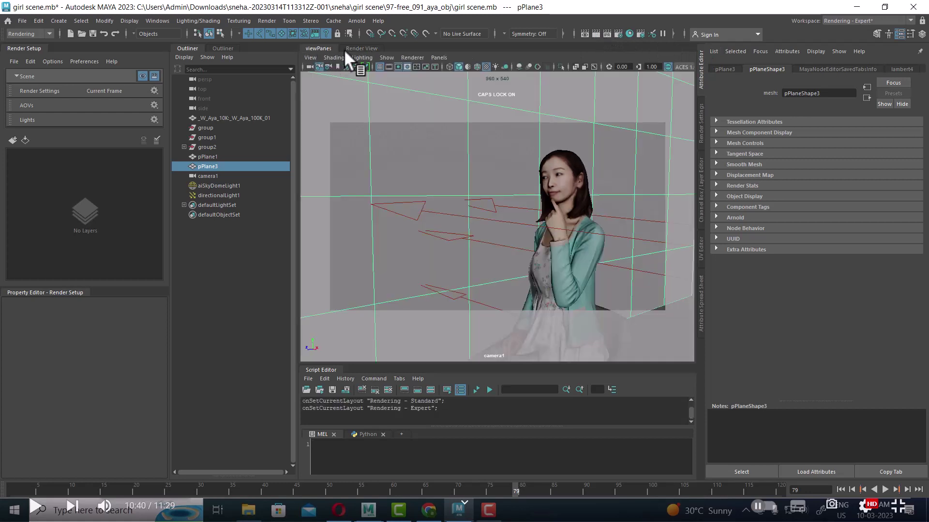
pyautogui.click(358, 48)
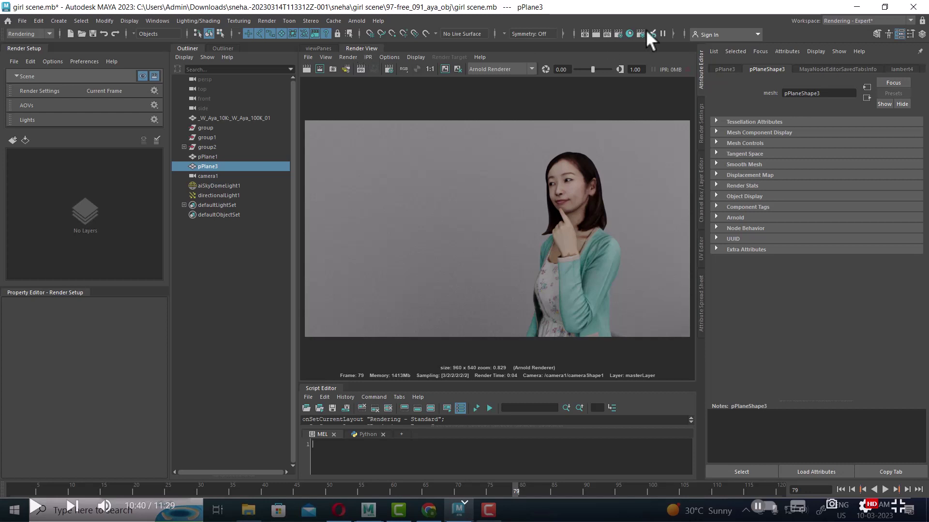
pyautogui.click(850, 20)
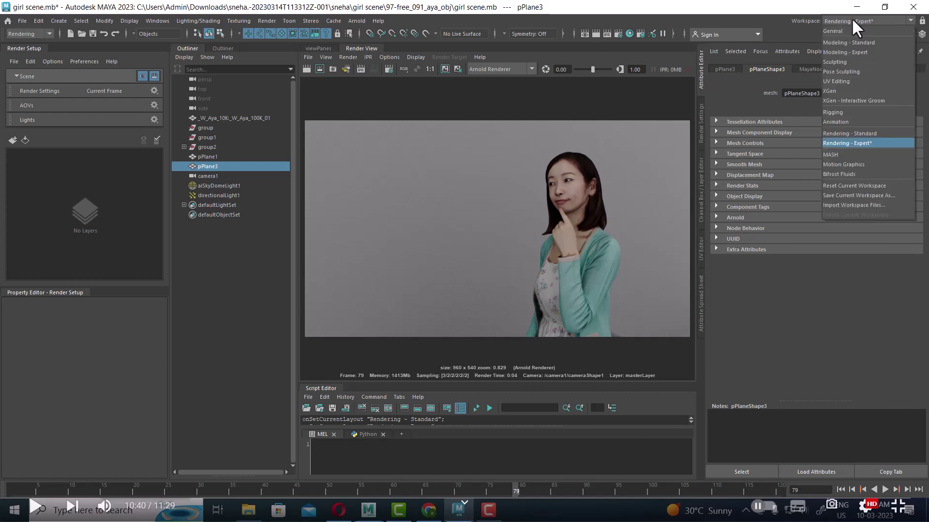
pyautogui.click(845, 152)
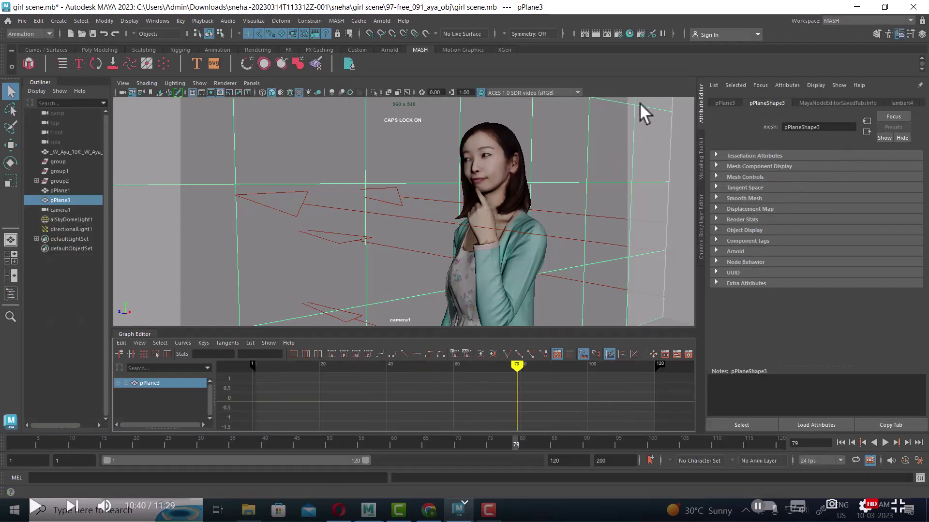
# - Switch to the Motion Graphics workspace, view through the persp camera, and browse MASH Examples
pyautogui.click(843, 20)
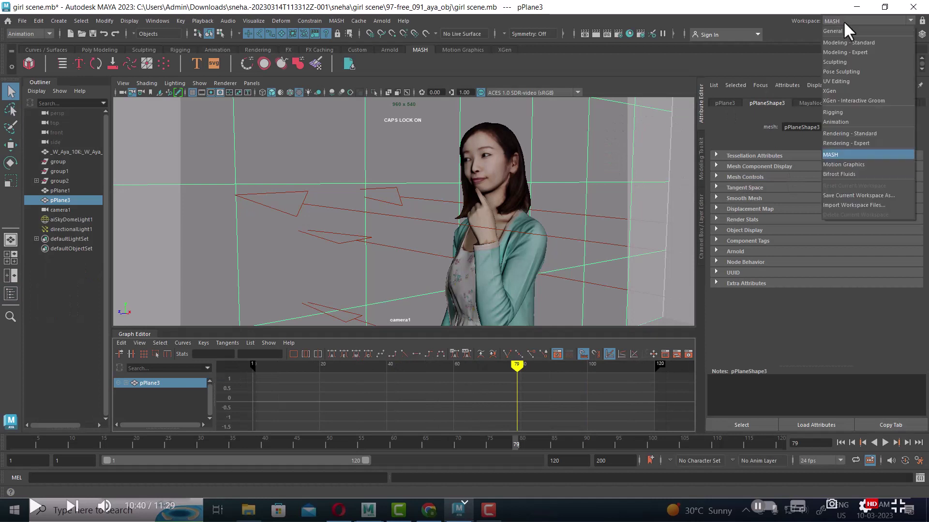
pyautogui.click(859, 164)
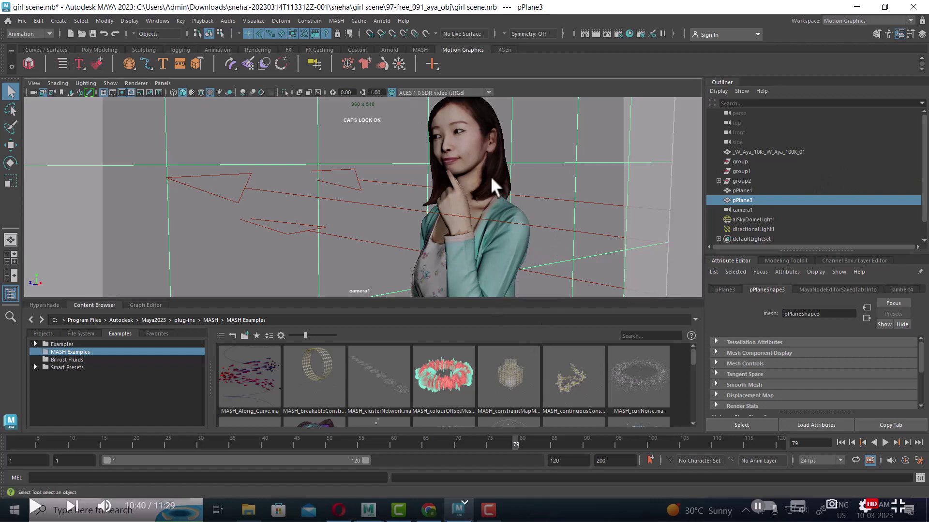
pyautogui.press('space')
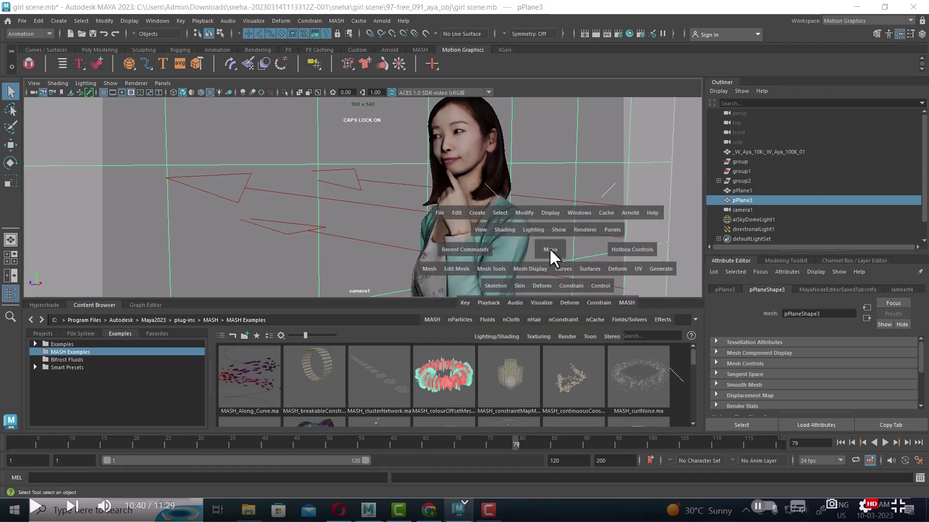
pyautogui.click(533, 203)
pyautogui.scroll(-3, 513, 199)
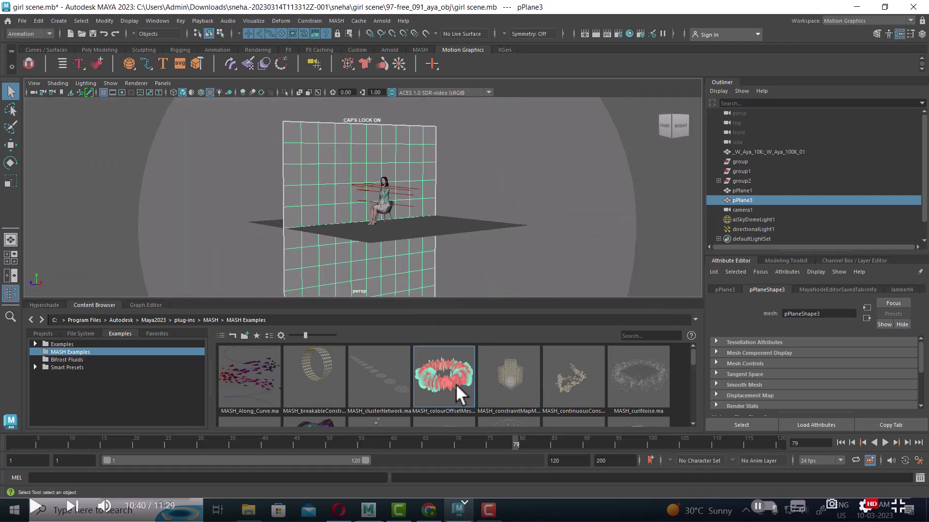
pyautogui.scroll(-3, 347, 407)
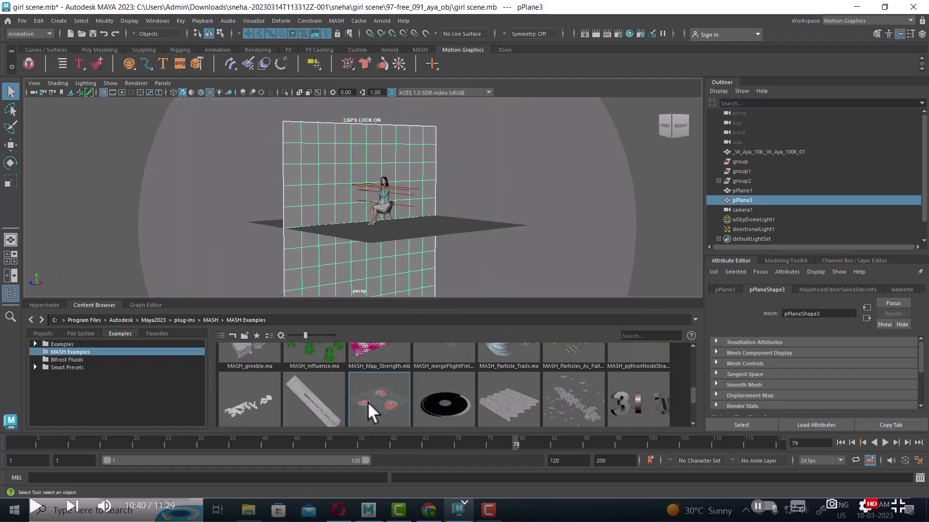
# - Import the 3D Type MASH example and orbit to a close side view of the girl
pyautogui.doubleClick(244, 410)
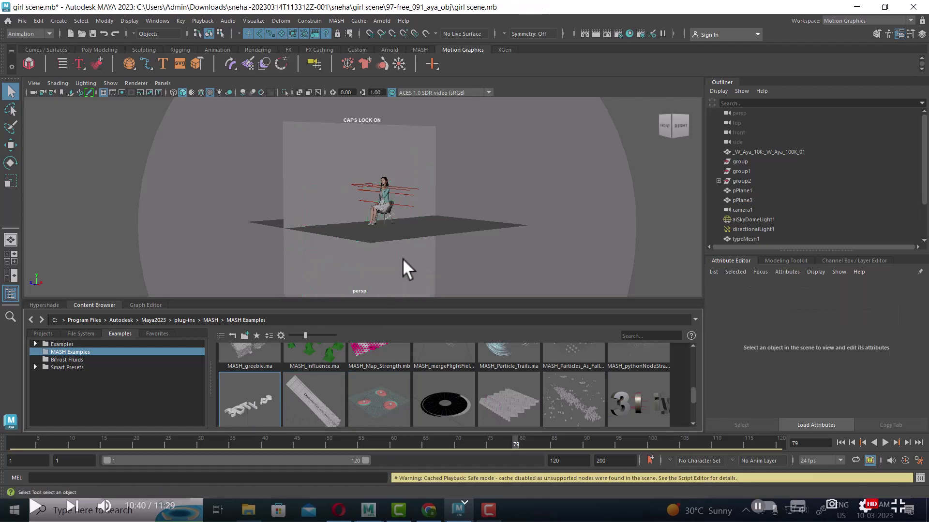
pyautogui.keyDown('alt'); pyautogui.moveTo(402, 258); pyautogui.dragTo(444, 251); pyautogui.keyUp('alt')
pyautogui.keyDown('alt'); pyautogui.moveTo(444, 251); pyautogui.dragTo(524, 298, button='right'); pyautogui.keyUp('alt')
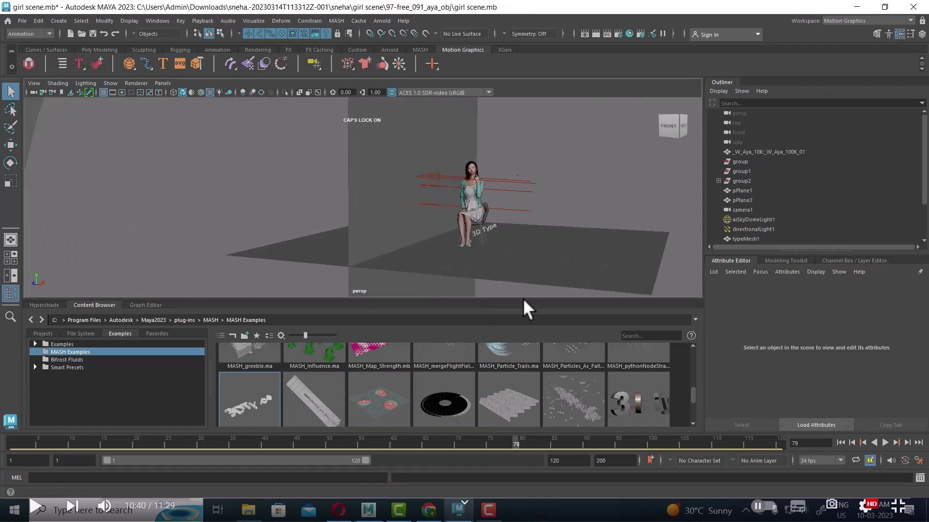
pyautogui.keyDown('alt'); pyautogui.moveTo(523, 298); pyautogui.dragTo(439, 212); pyautogui.keyUp('alt')
pyautogui.moveTo(439, 212)
pyautogui.keyDown('alt'); pyautogui.mouseDown(button='right')
pyautogui.moveTo(450, 198)
pyautogui.moveTo(511, 251)
pyautogui.mouseUp(button='right'); pyautogui.keyUp('alt')
# - Scrub the 3D Type animation to frame 83 and look down at the girl's feet
pyautogui.click(54, 444)
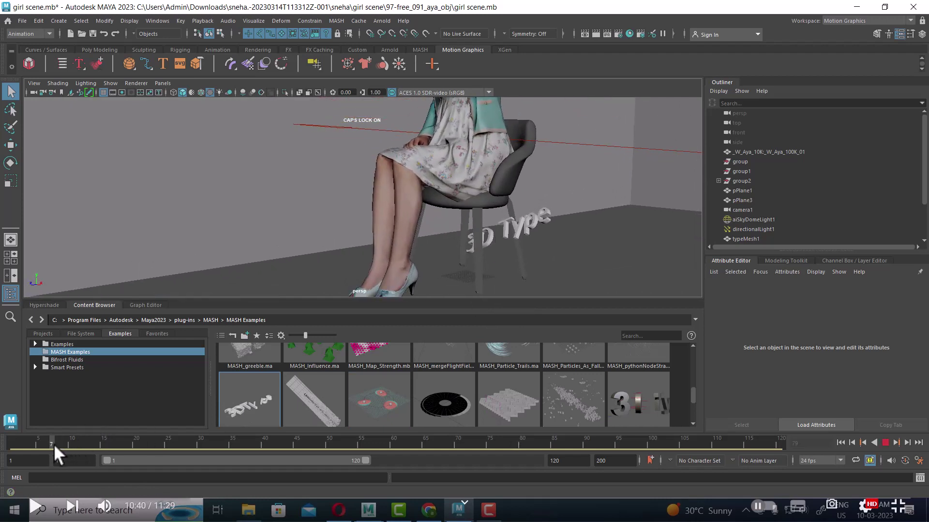
pyautogui.moveTo(53, 444); pyautogui.dragTo(541, 442)
pyautogui.moveTo(536, 222)
pyautogui.keyDown('alt'); pyautogui.mouseDown()
pyautogui.moveTo(536, 189)
pyautogui.moveTo(494, 166)
pyautogui.moveTo(493, 187)
pyautogui.moveTo(478, 191)
pyautogui.moveTo(495, 216)
pyautogui.moveTo(487, 202)
pyautogui.moveTo(484, 213)
pyautogui.mouseUp(); pyautogui.keyUp('alt')
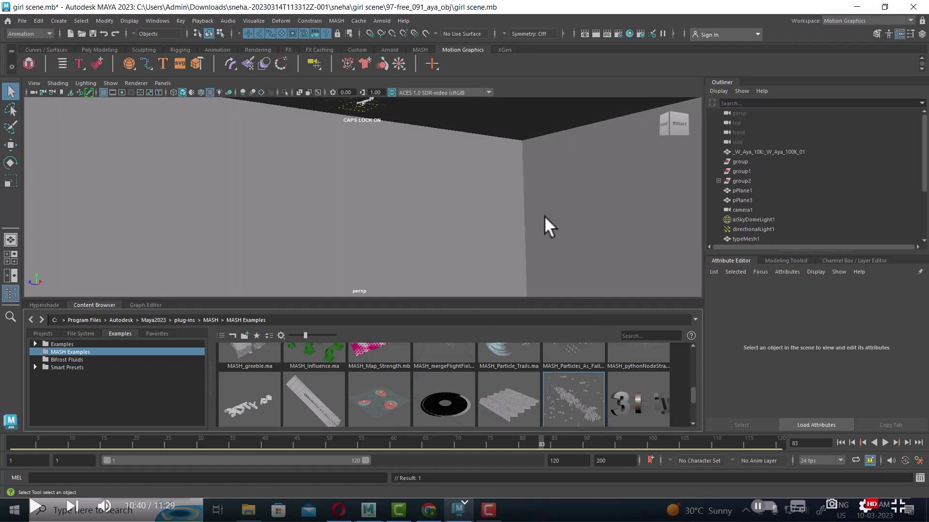
pyautogui.keyDown('alt'); pyautogui.moveTo(545, 216); pyautogui.dragTo(573, 258); pyautogui.keyUp('alt')
pyautogui.moveTo(526, 272)
pyautogui.keyDown('alt'); pyautogui.mouseDown(button='right')
pyautogui.moveTo(480, 289)
pyautogui.moveTo(484, 242)
pyautogui.mouseUp(button='right'); pyautogui.keyUp('alt')
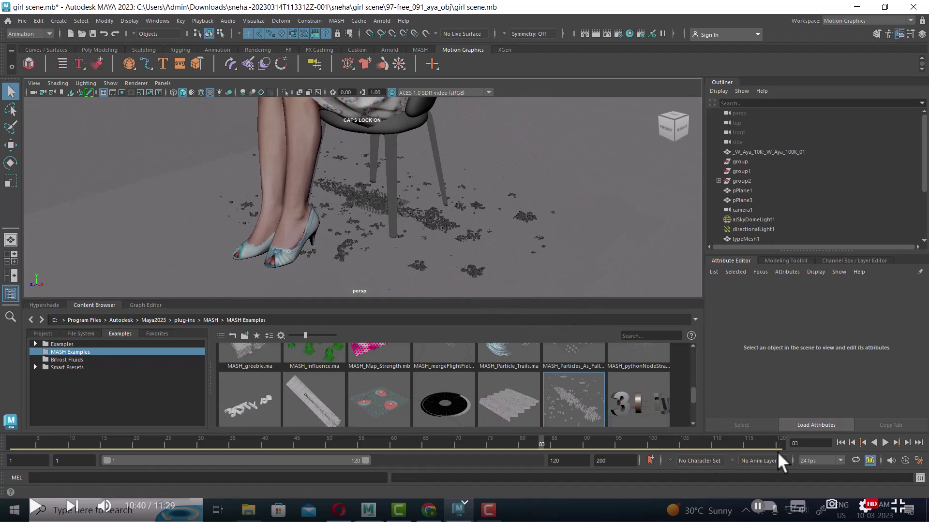
# - Rewind and play the 3D Type animation, stopping once the text scatters into fragments
pyautogui.click(838, 441)
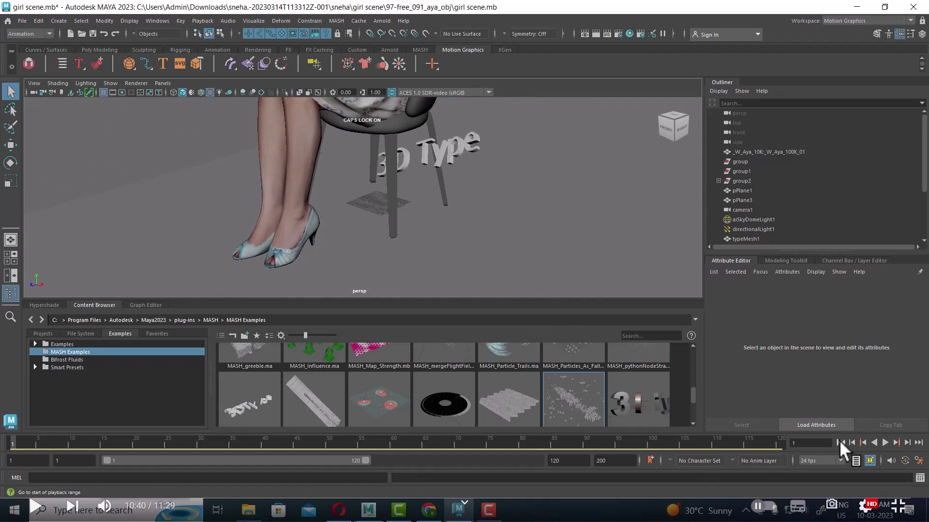
pyautogui.click(884, 443)
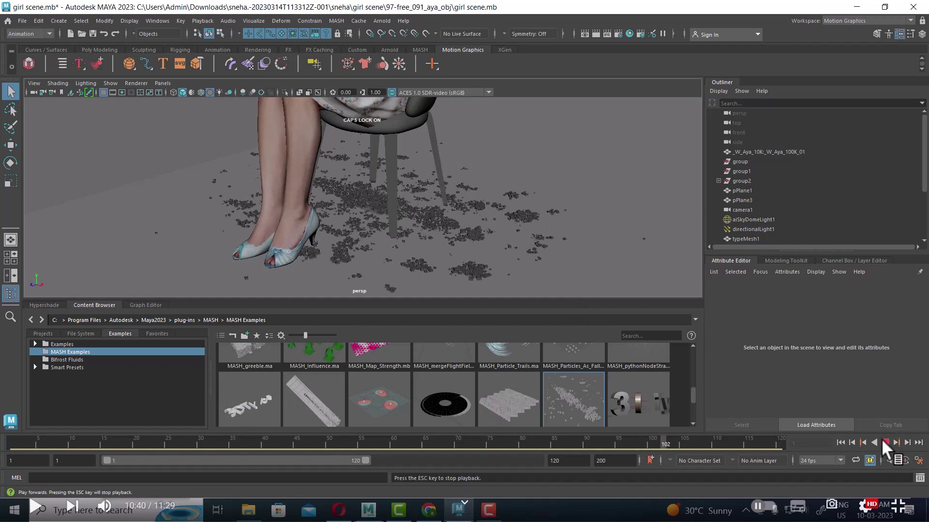
pyautogui.click(882, 441)
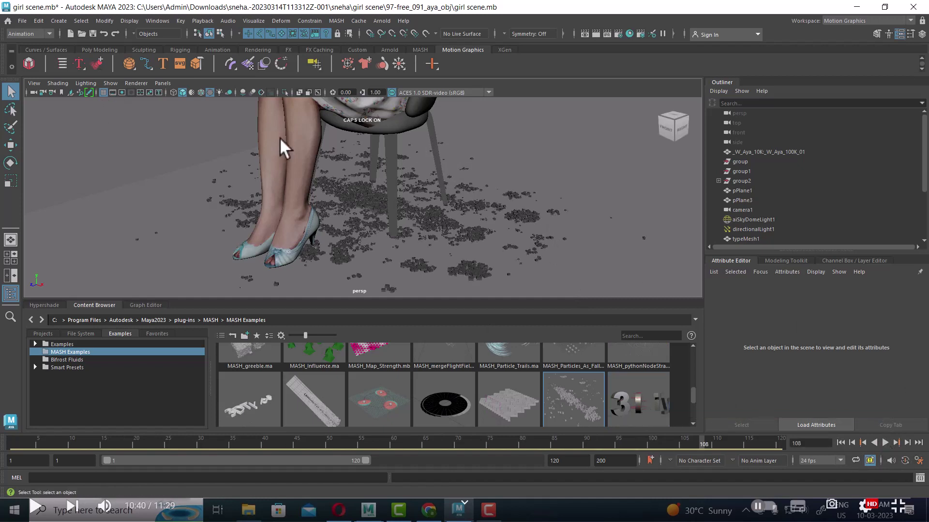
pyautogui.scroll(-3, 396, 212)
pyautogui.keyDown('alt'); pyautogui.moveTo(397, 198); pyautogui.dragTo(386, 194); pyautogui.keyUp('alt')
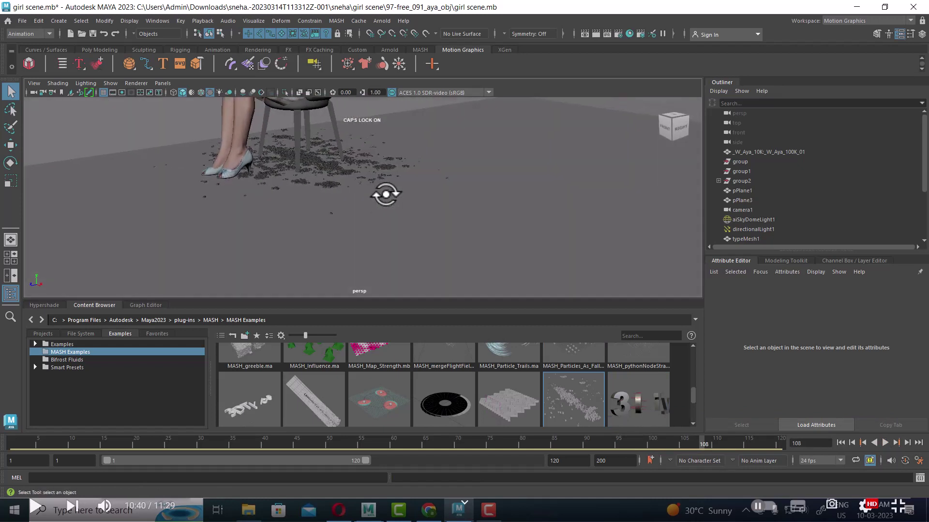
pyautogui.click(22, 21)
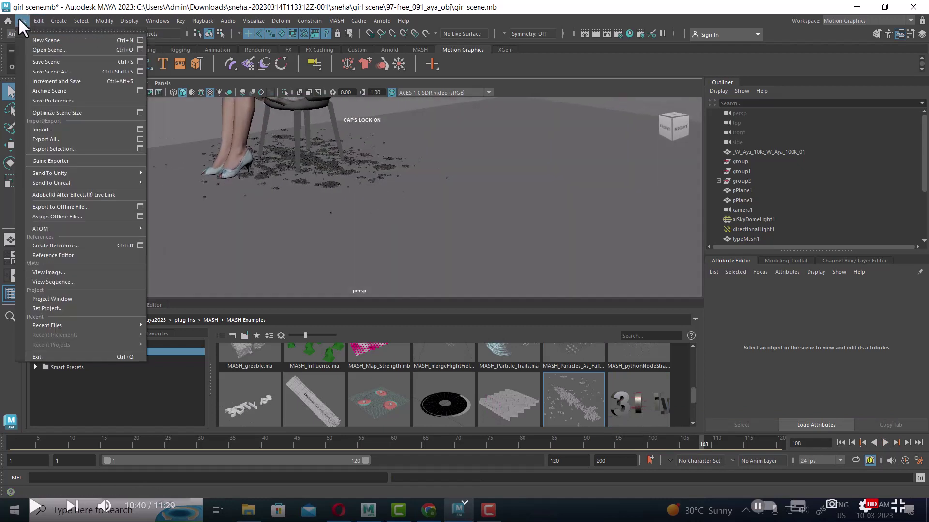
# - Start a new scene without saving and import the MASH Text_Trails example
pyautogui.click(34, 35)
pyautogui.click(465, 260)
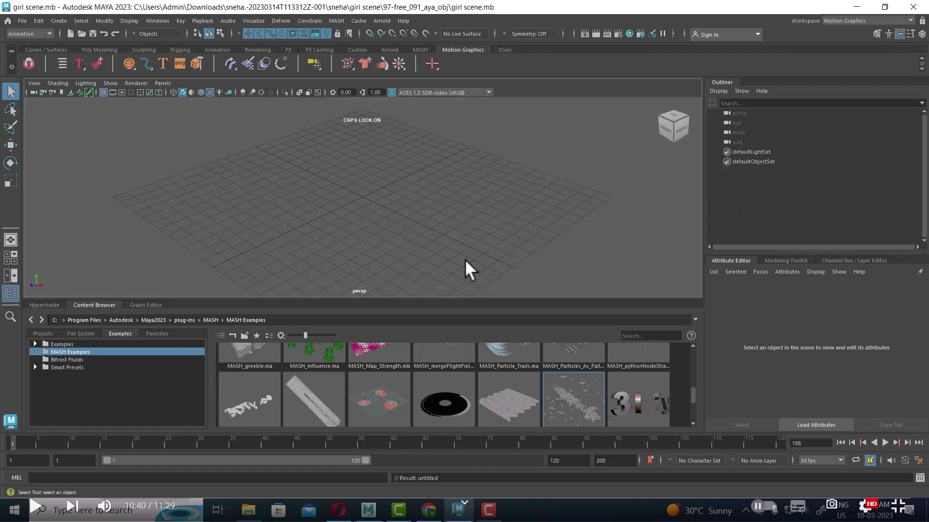
pyautogui.scroll(3, 483, 393)
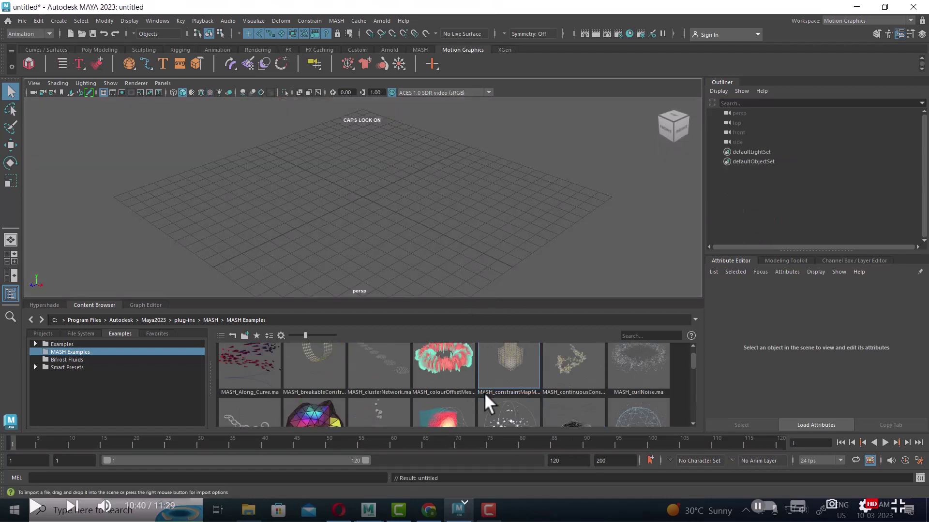
pyautogui.scroll(-3, 483, 392)
pyautogui.scroll(2, 507, 399)
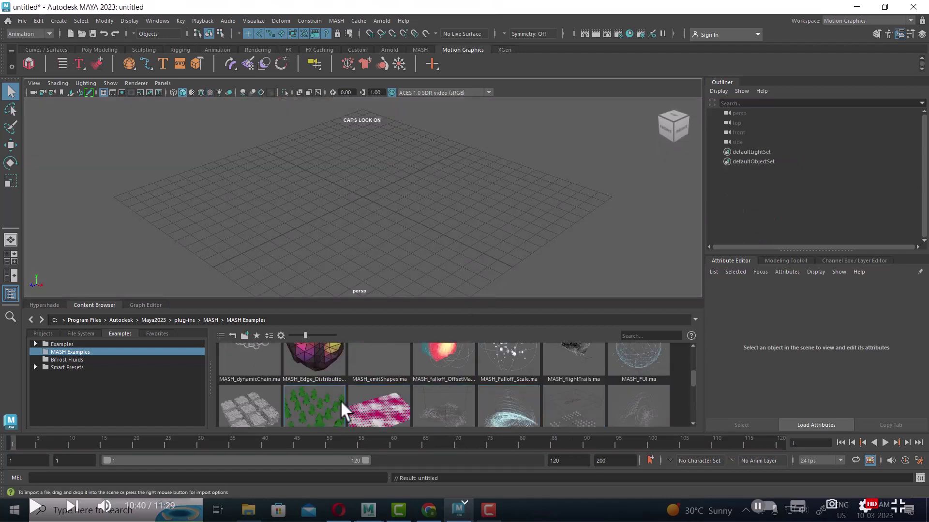
pyautogui.scroll(-5, 631, 383)
pyautogui.scroll(2, 631, 383)
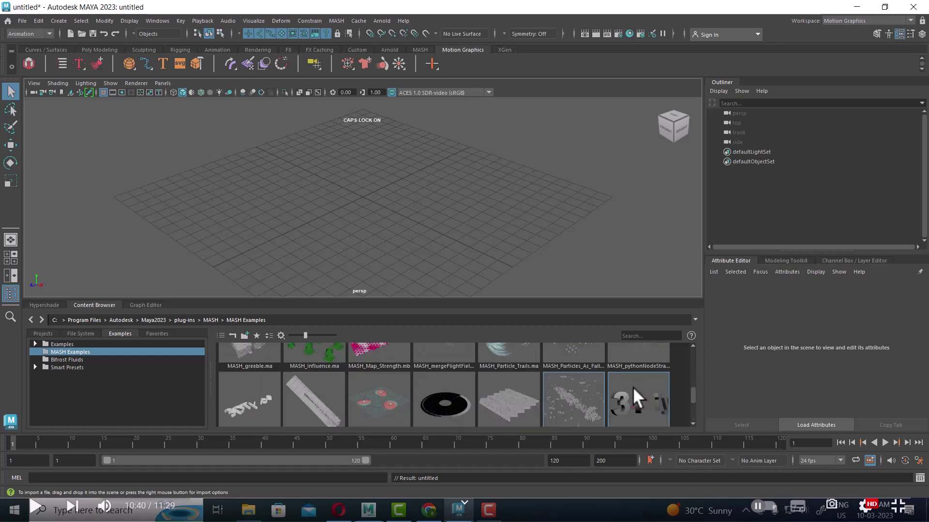
pyautogui.doubleClick(634, 388)
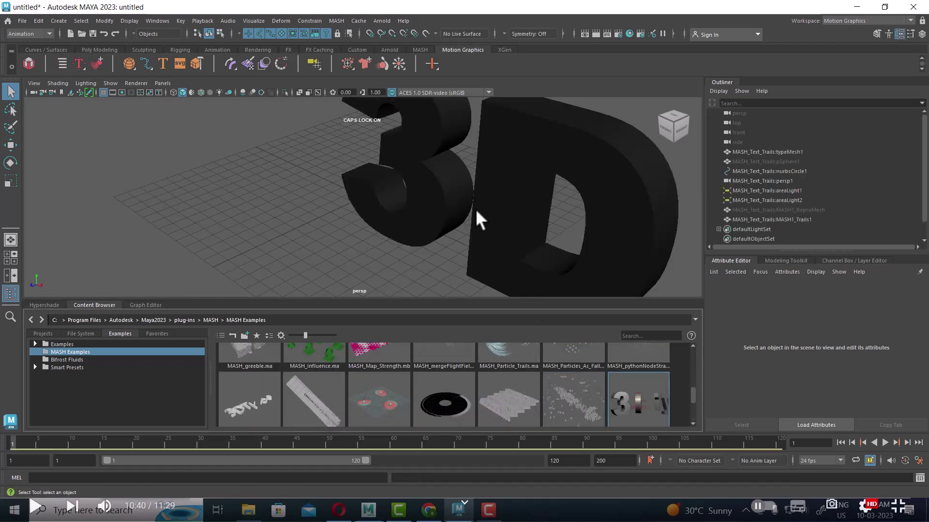
# - Orbit the view to frame the 3D Type lettering
pyautogui.moveTo(475, 208)
pyautogui.keyDown('alt'); pyautogui.mouseDown()
pyautogui.moveTo(535, 183)
pyautogui.moveTo(293, 193)
pyautogui.mouseUp(); pyautogui.keyUp('alt')
pyautogui.keyDown('alt'); pyautogui.moveTo(292, 192); pyautogui.dragTo(373, 201, button='right'); pyautogui.keyUp('alt')
pyautogui.keyDown('alt'); pyautogui.moveTo(373, 201); pyautogui.dragTo(410, 228); pyautogui.keyUp('alt')
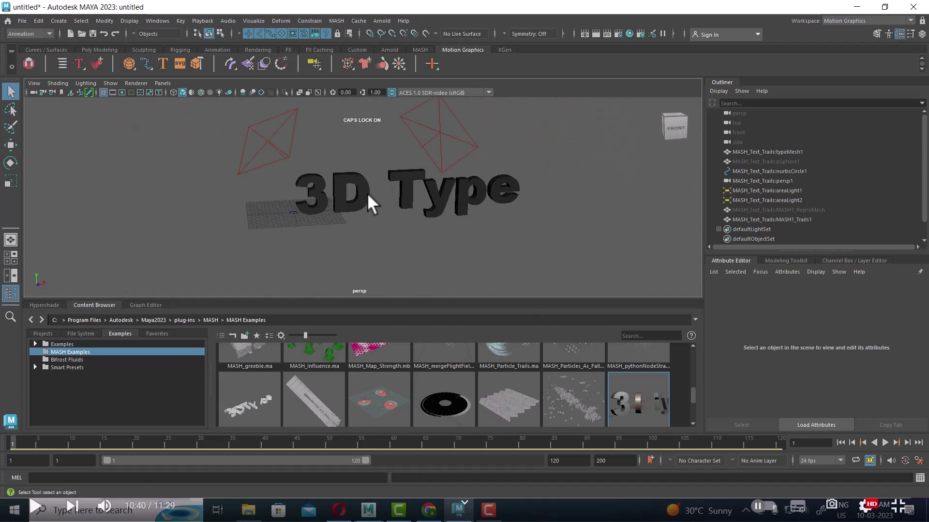
pyautogui.keyDown('alt'); pyautogui.moveTo(410, 228); pyautogui.dragTo(432, 227, button='right'); pyautogui.keyUp('alt')
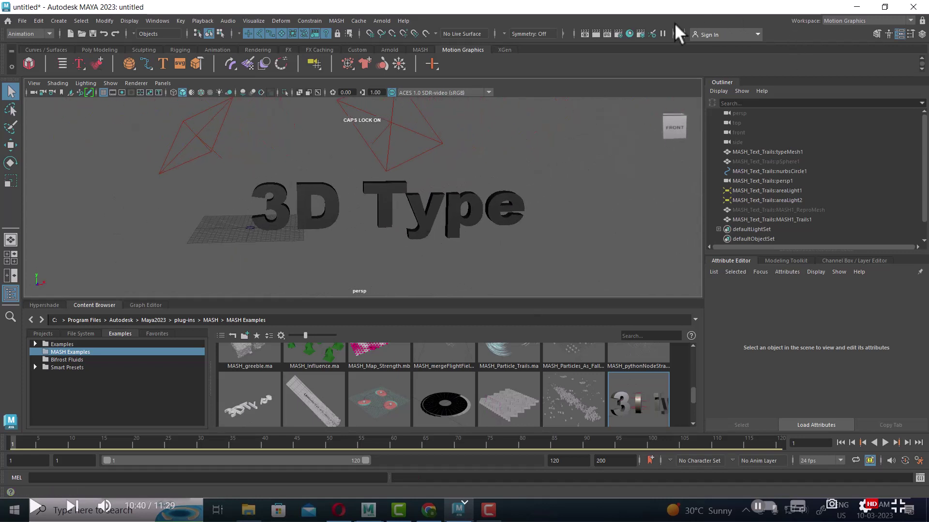
# - Test-render the frame with Maya Software, then switch the renderer back to Arnold
pyautogui.click(596, 33)
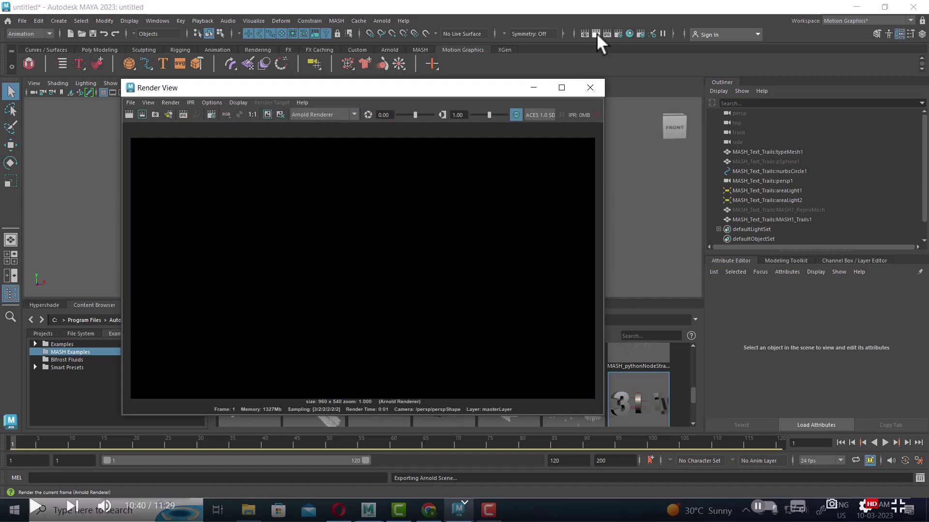
pyautogui.click(320, 115)
pyautogui.click(317, 139)
pyautogui.click(127, 111)
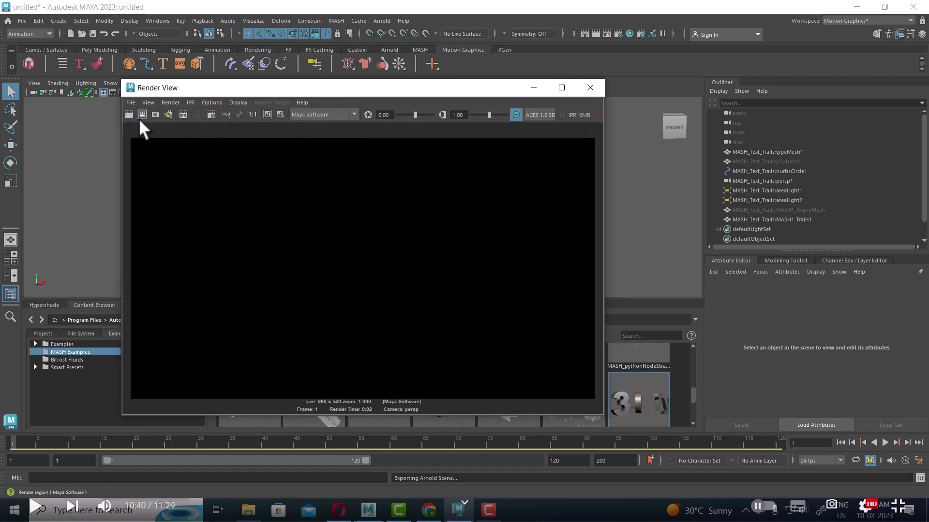
pyautogui.click(317, 115)
pyautogui.click(339, 144)
pyautogui.click(590, 87)
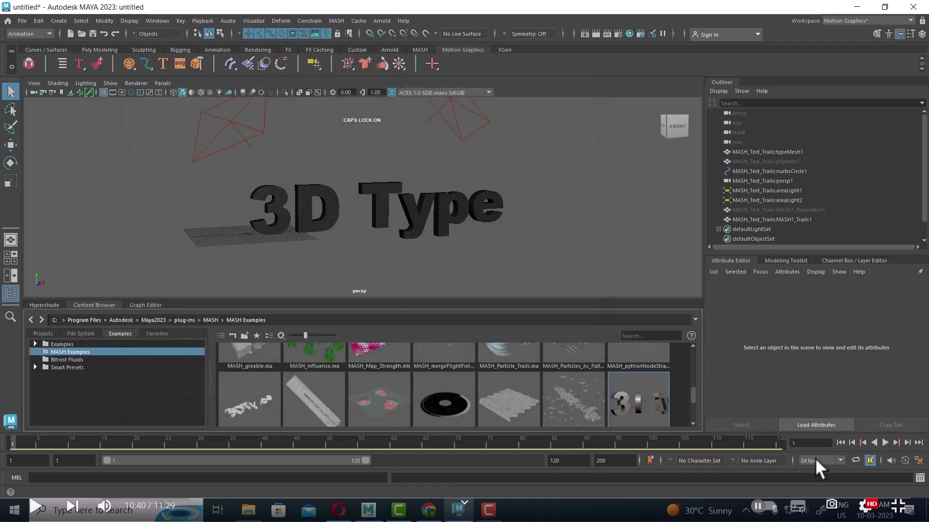
# - Select areaLight2 and play the Text Trails animation, stopping at frame 65
pyautogui.click(450, 132)
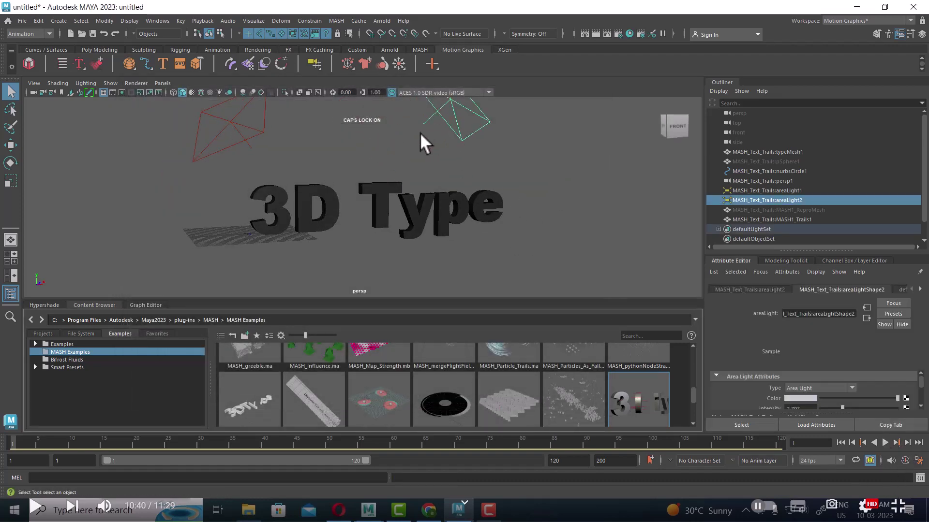
pyautogui.click(882, 442)
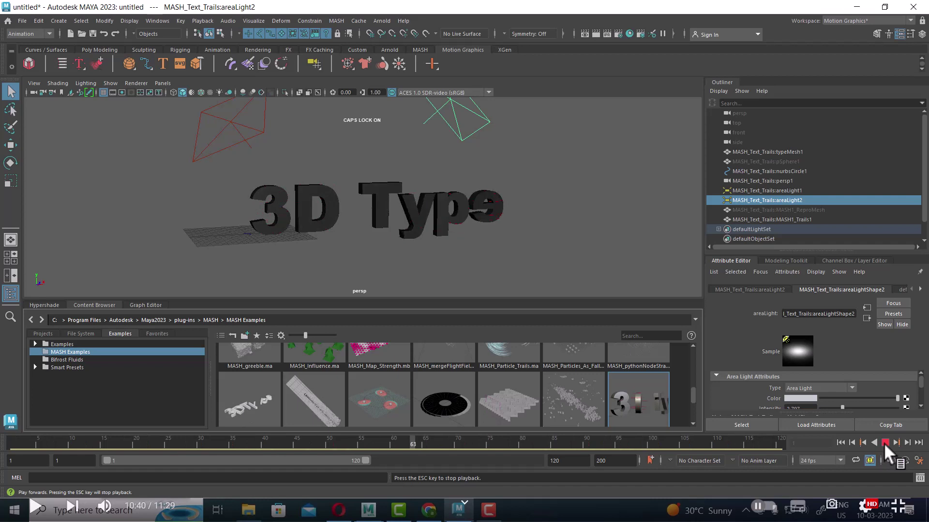
pyautogui.click(883, 443)
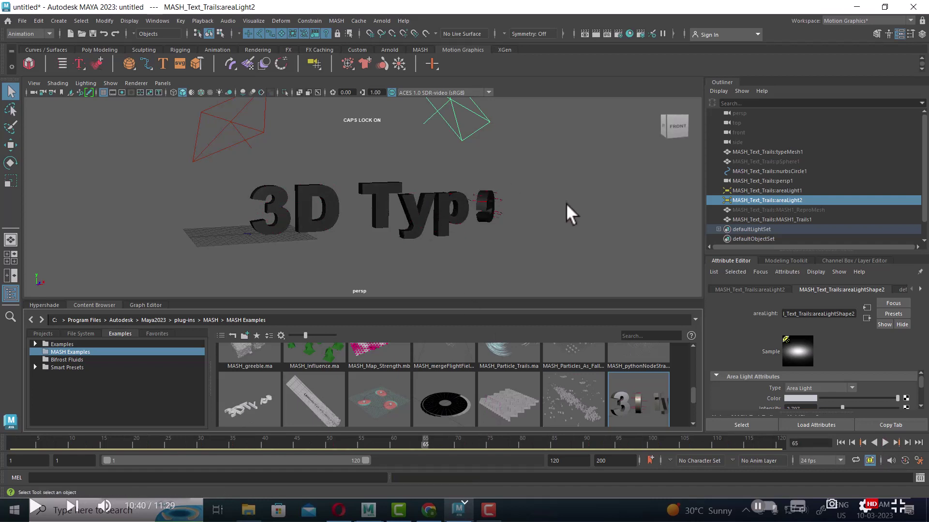
# - Add an Arnold Skydome Light and test-render frame 65 with Arnold
pyautogui.click(382, 21)
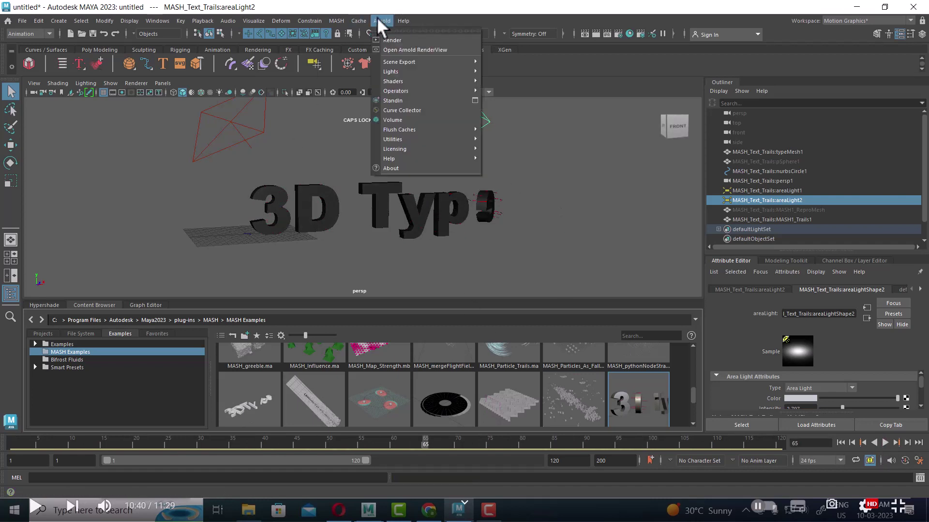
pyautogui.moveTo(393, 71)
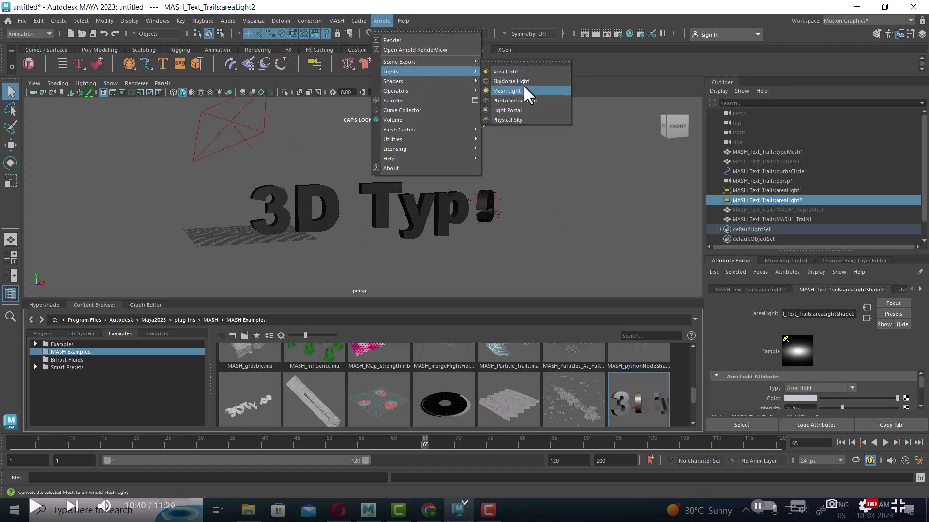
pyautogui.click(525, 81)
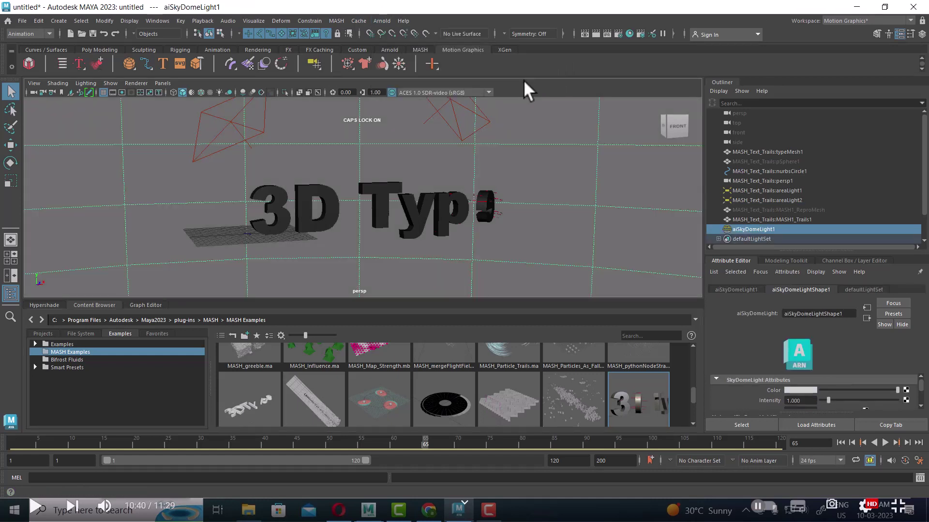
pyautogui.click(596, 32)
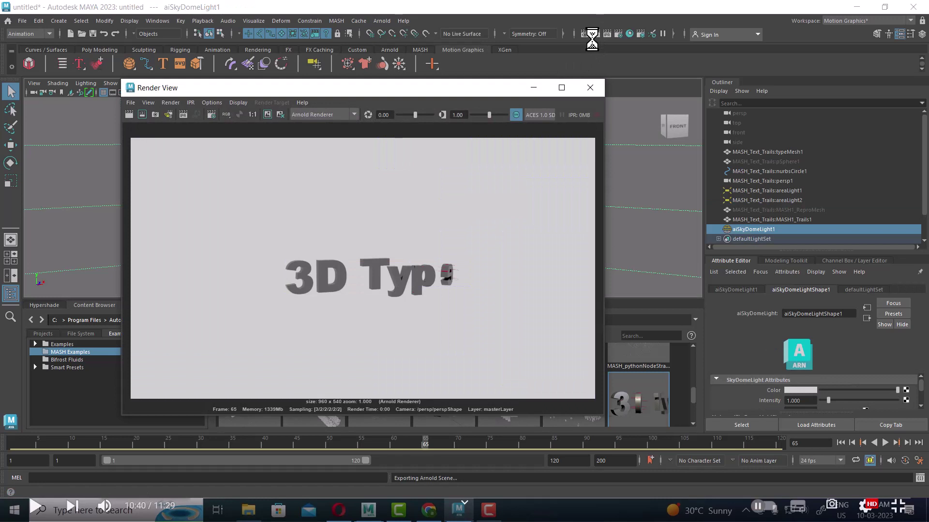
pyautogui.click(590, 87)
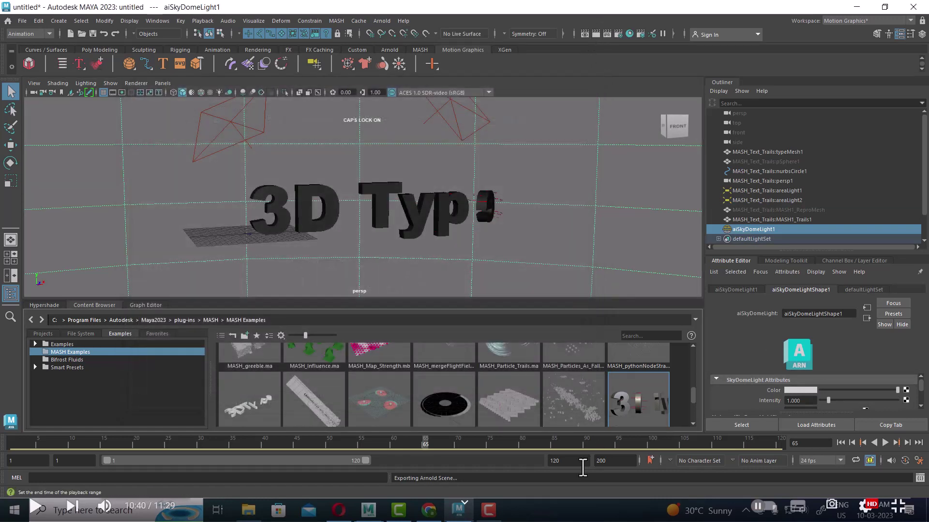
# - Import the falling-cubes MASH example and play its animation from the start to frame 84
pyautogui.doubleClick(574, 399)
pyautogui.moveTo(344, 198)
pyautogui.keyDown('alt'); pyautogui.mouseDown()
pyautogui.moveTo(307, 225)
pyautogui.moveTo(366, 190)
pyautogui.moveTo(393, 204)
pyautogui.mouseUp(); pyautogui.keyUp('alt')
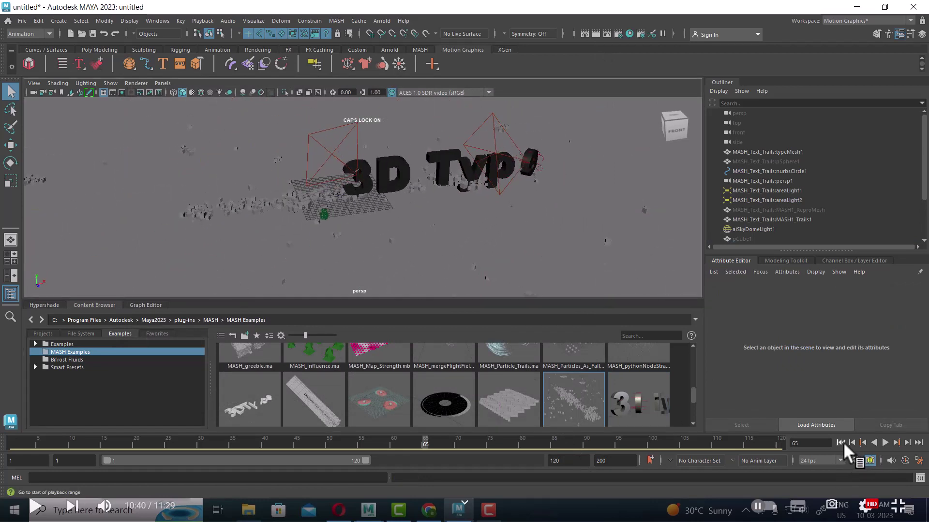
pyautogui.click(842, 442)
pyautogui.click(884, 442)
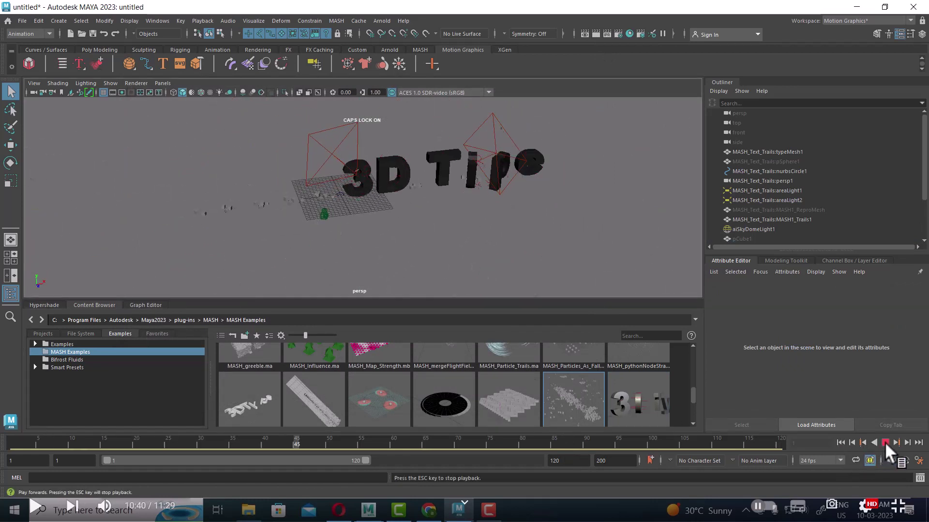
pyautogui.click(883, 440)
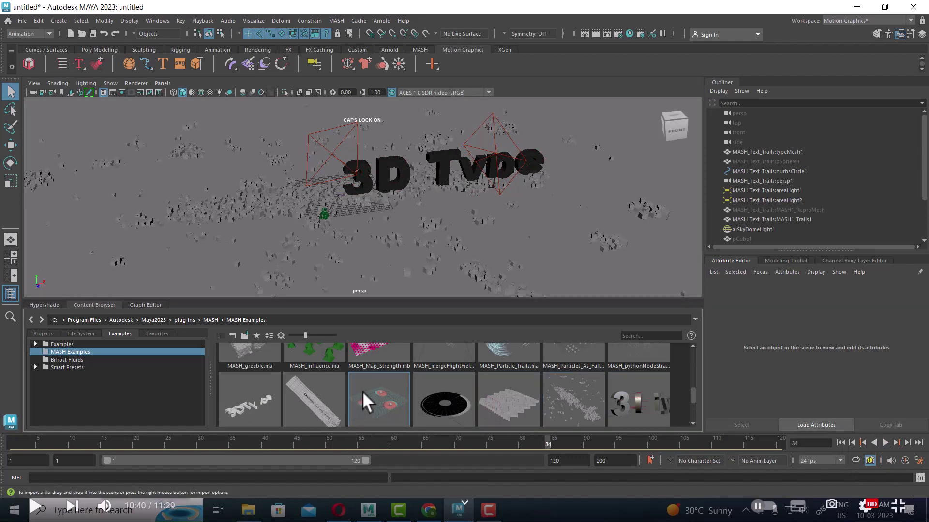
# - Resume playback to frame 100 from a low close angle and render the frame with Arnold
pyautogui.moveTo(392, 227)
pyautogui.keyDown('alt'); pyautogui.mouseDown()
pyautogui.moveTo(438, 236)
pyautogui.moveTo(440, 271)
pyautogui.mouseUp(); pyautogui.keyUp('alt')
pyautogui.click(883, 441)
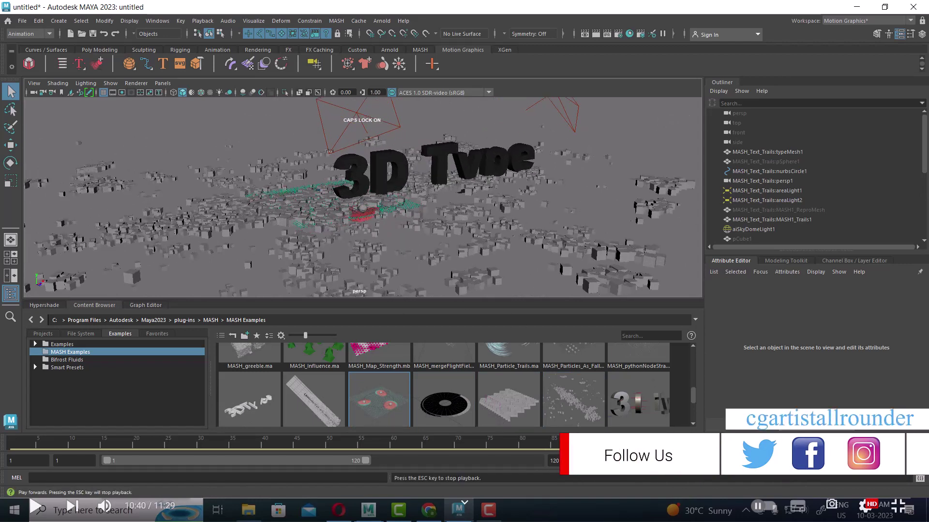
pyautogui.moveTo(553, 209)
pyautogui.keyDown('alt'); pyautogui.mouseDown()
pyautogui.moveTo(479, 203)
pyautogui.moveTo(460, 261)
pyautogui.moveTo(537, 261)
pyautogui.moveTo(587, 249)
pyautogui.moveTo(400, 257)
pyautogui.moveTo(460, 222)
pyautogui.moveTo(456, 234)
pyautogui.mouseUp(); pyautogui.keyUp('alt')
pyautogui.click(596, 33)
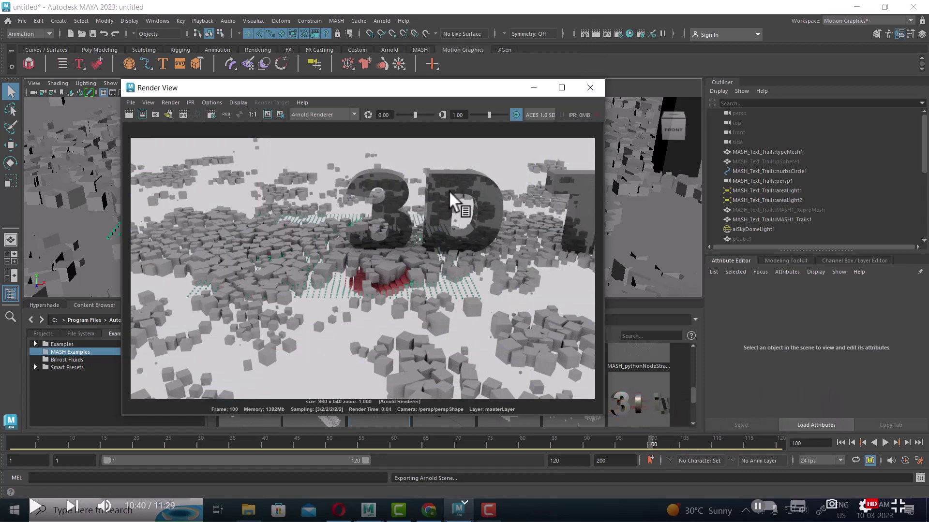
# - Close the render and select the 3D Type mesh, showing its channels and inputs
pyautogui.click(590, 88)
pyautogui.moveTo(492, 247)
pyautogui.keyDown('alt'); pyautogui.mouseDown()
pyautogui.moveTo(321, 205)
pyautogui.moveTo(344, 153)
pyautogui.mouseUp(); pyautogui.keyUp('alt')
pyautogui.click(344, 153)
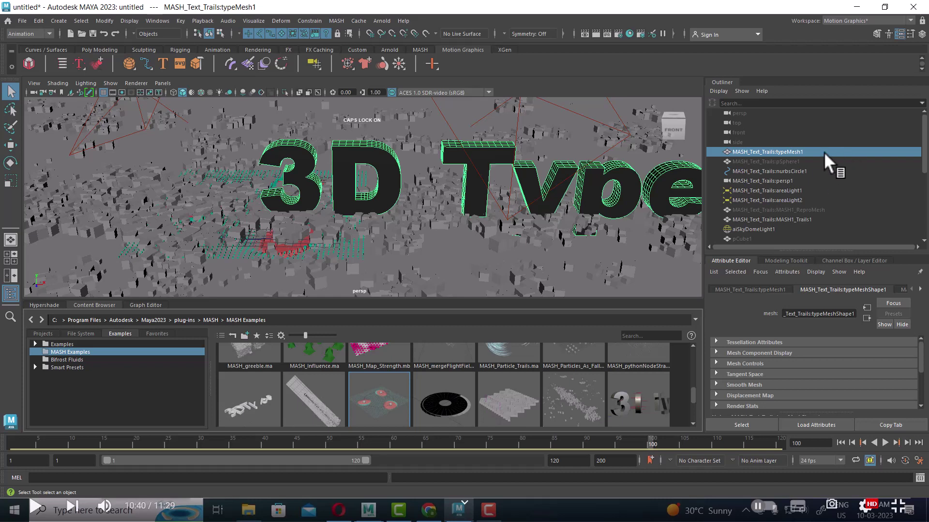
pyautogui.hotkey('ctrl', 'a')
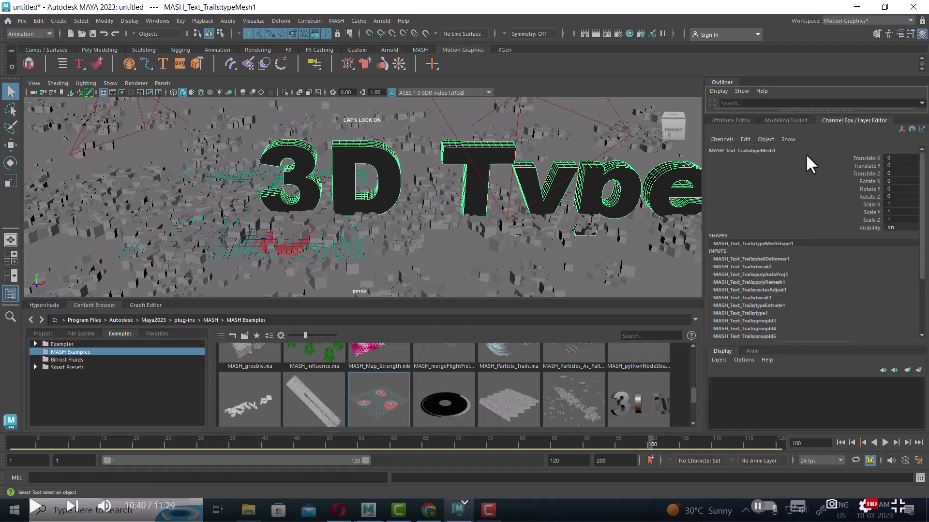
pyautogui.moveTo(673, 126)
pyautogui.click(730, 120)
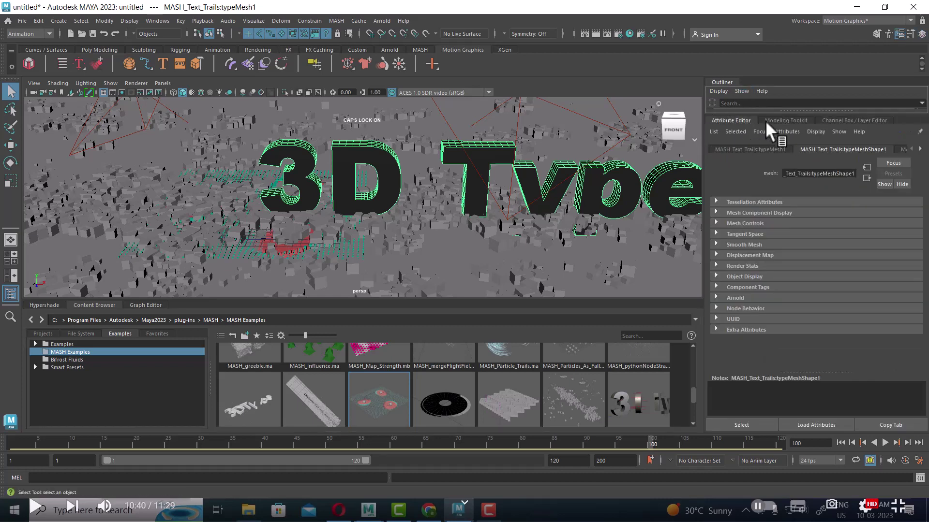
pyautogui.click(788, 120)
pyautogui.click(857, 120)
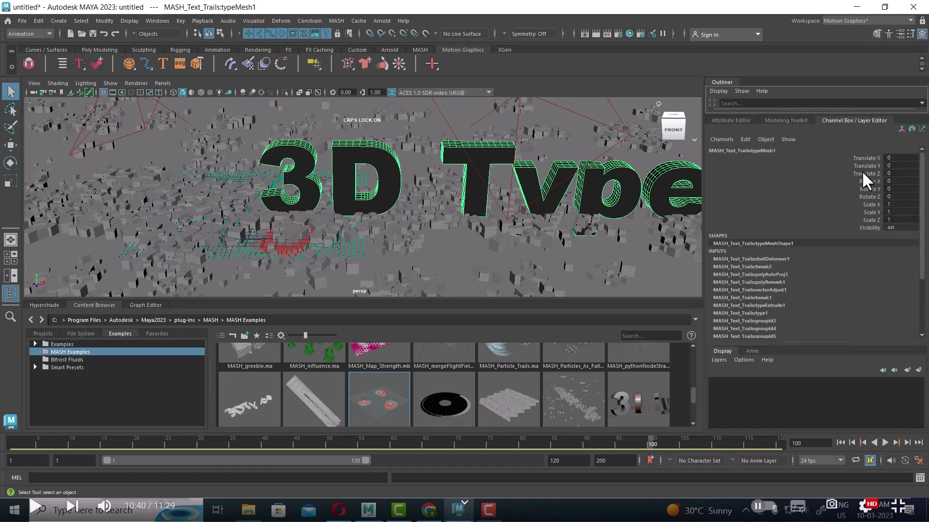
# - Dolly out and raise the divider to enlarge the MASH examples library
pyautogui.moveTo(533, 237)
pyautogui.keyDown('alt'); pyautogui.mouseDown(button='right')
pyautogui.moveTo(519, 210)
pyautogui.moveTo(451, 184)
pyautogui.moveTo(459, 186)
pyautogui.mouseUp(button='right'); pyautogui.keyUp('alt')
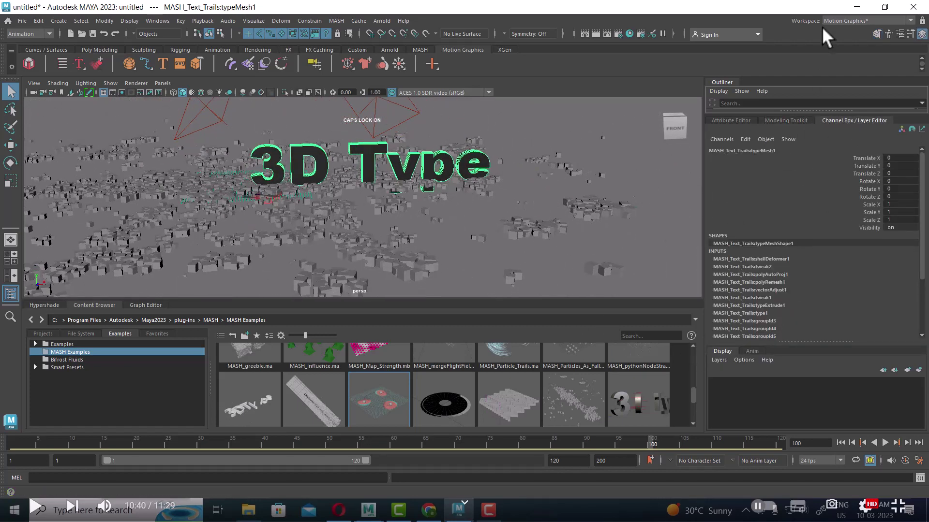
pyautogui.moveTo(442, 300); pyautogui.dragTo(441, 214)
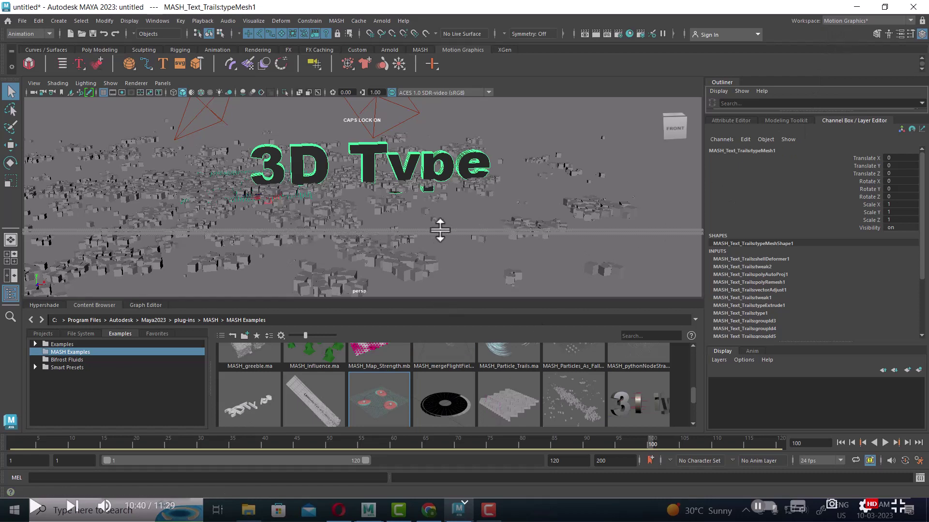
pyautogui.scroll(3, 506, 348)
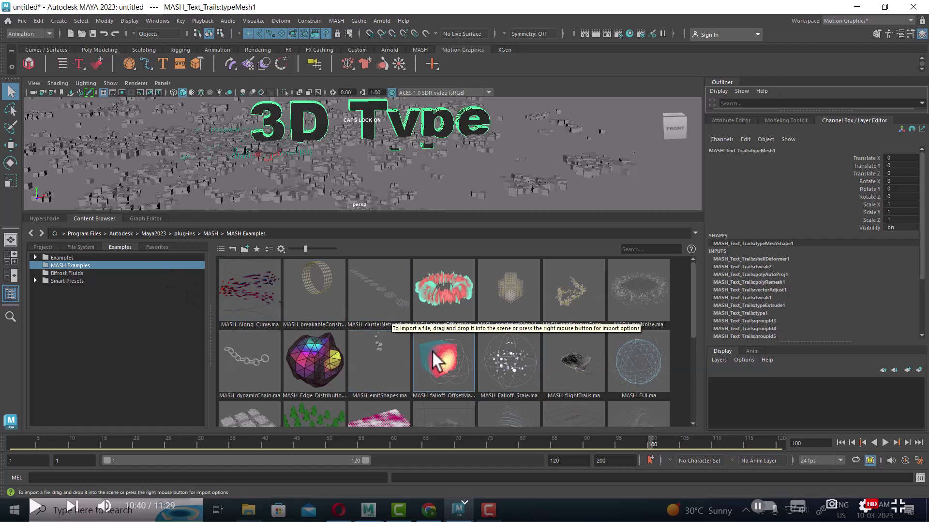
# - Import MASH_falloff_Offset, frame the pink and teal cube, and test-render it
pyautogui.doubleClick(446, 368)
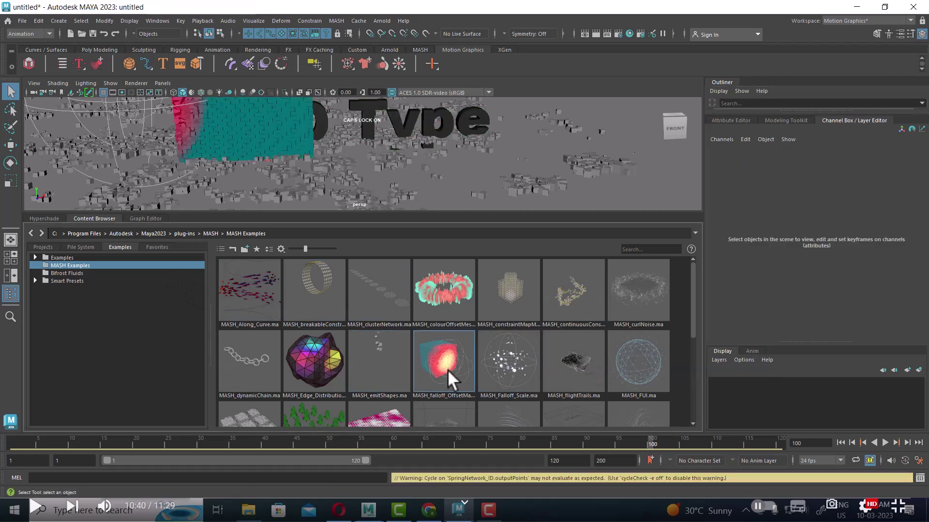
pyautogui.moveTo(329, 150)
pyautogui.keyDown('alt'); pyautogui.mouseDown()
pyautogui.moveTo(422, 193)
pyautogui.moveTo(457, 161)
pyautogui.mouseUp(); pyautogui.keyUp('alt')
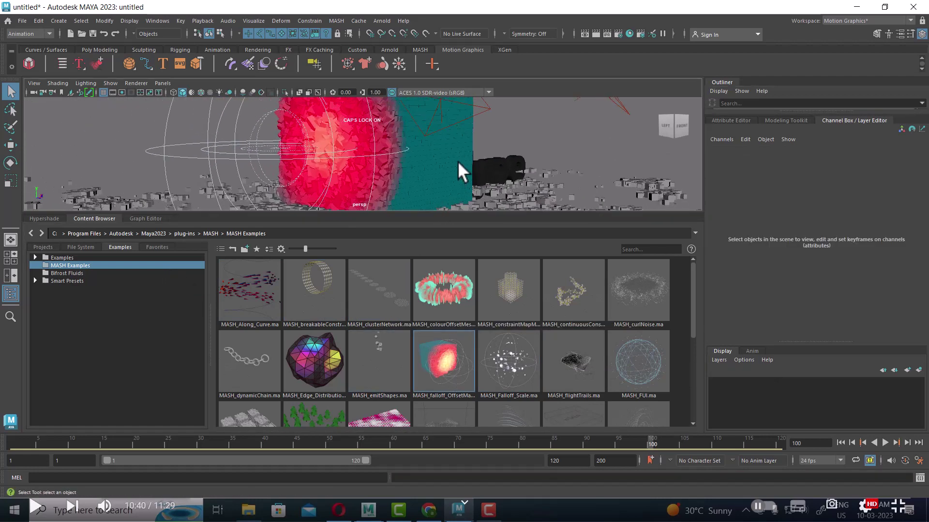
pyautogui.moveTo(416, 212); pyautogui.dragTo(406, 354)
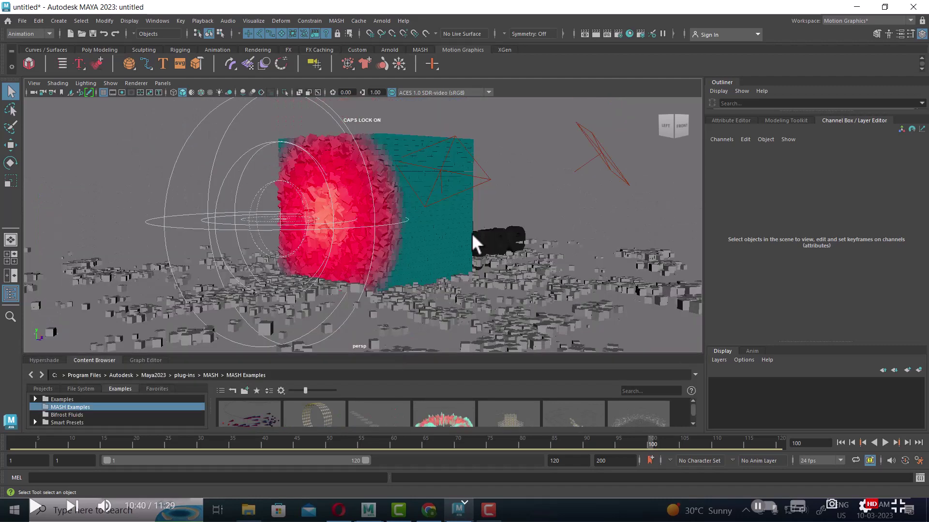
pyautogui.moveTo(472, 233)
pyautogui.keyDown('alt'); pyautogui.mouseDown(button='right')
pyautogui.moveTo(462, 234)
pyautogui.moveTo(473, 249)
pyautogui.mouseUp(button='right'); pyautogui.keyUp('alt')
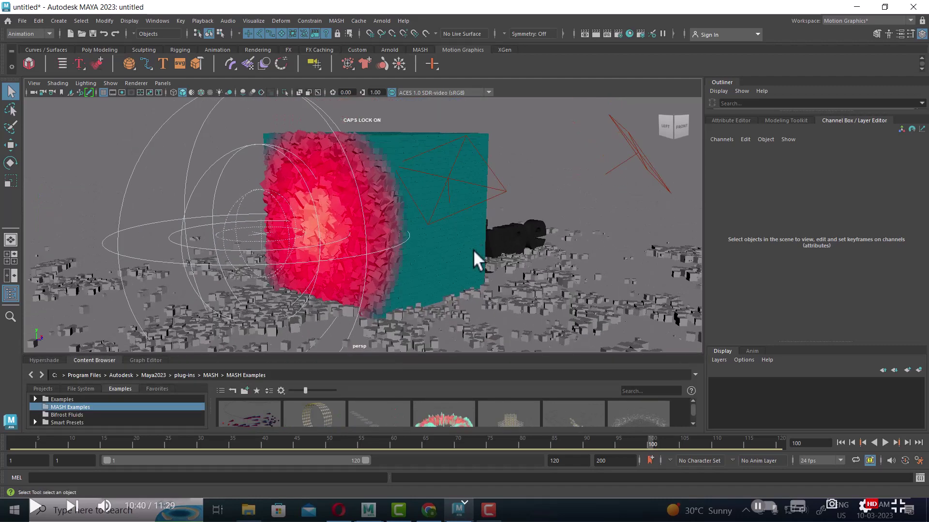
pyautogui.click(596, 32)
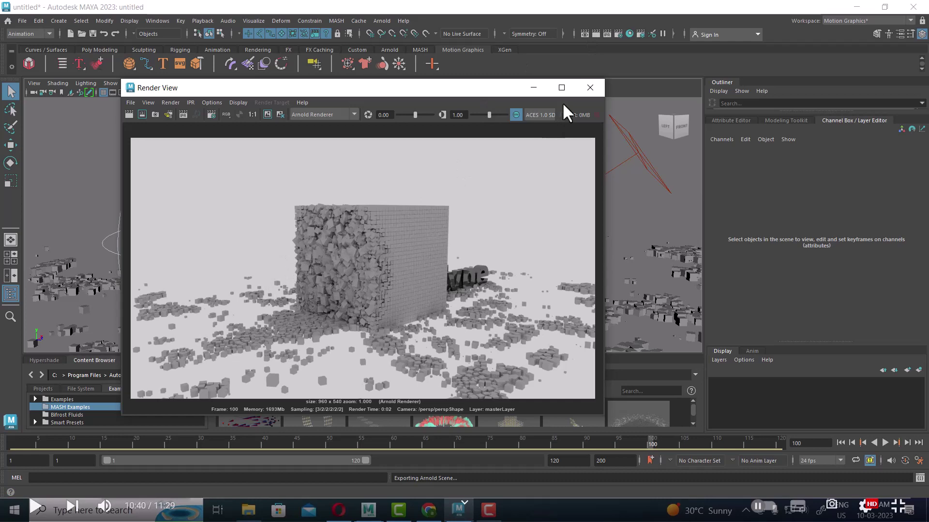
pyautogui.click(590, 88)
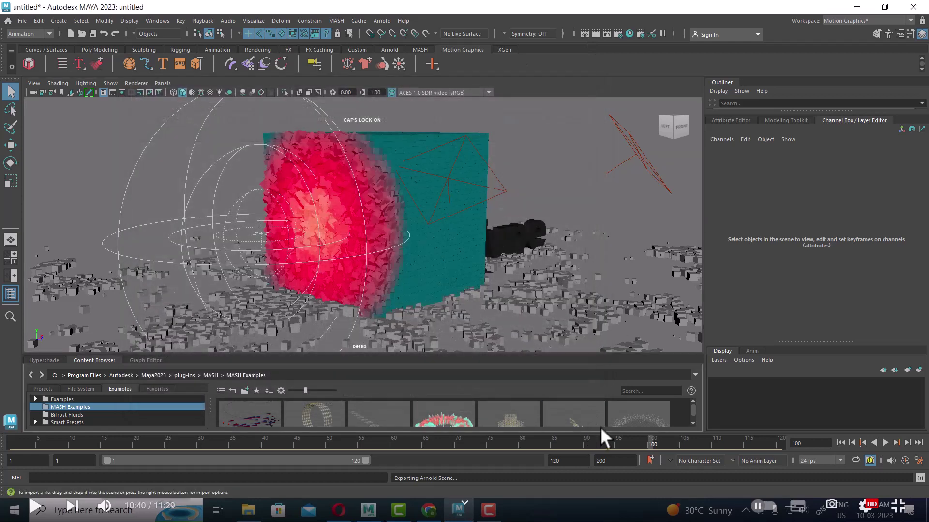
# - Play the falloff animation, rewind to the start, and replay it to frame 94
pyautogui.click(883, 442)
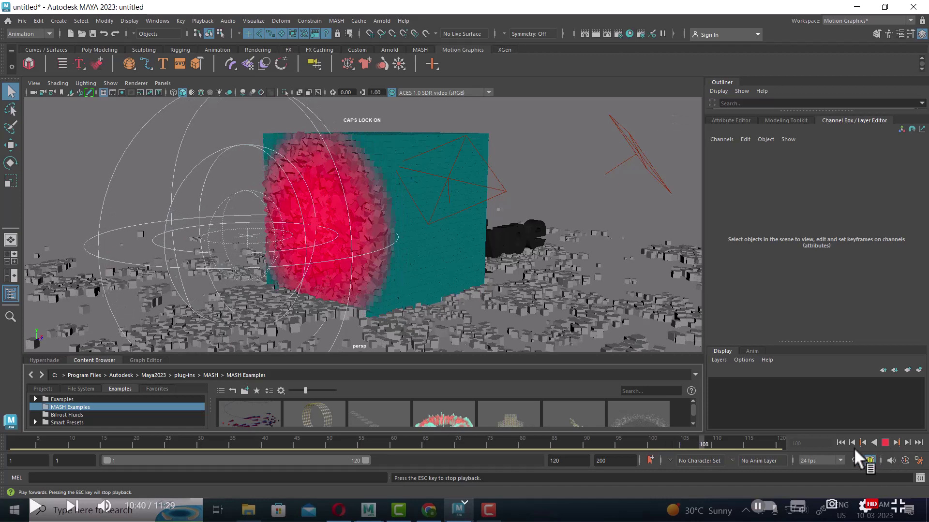
pyautogui.click(840, 442)
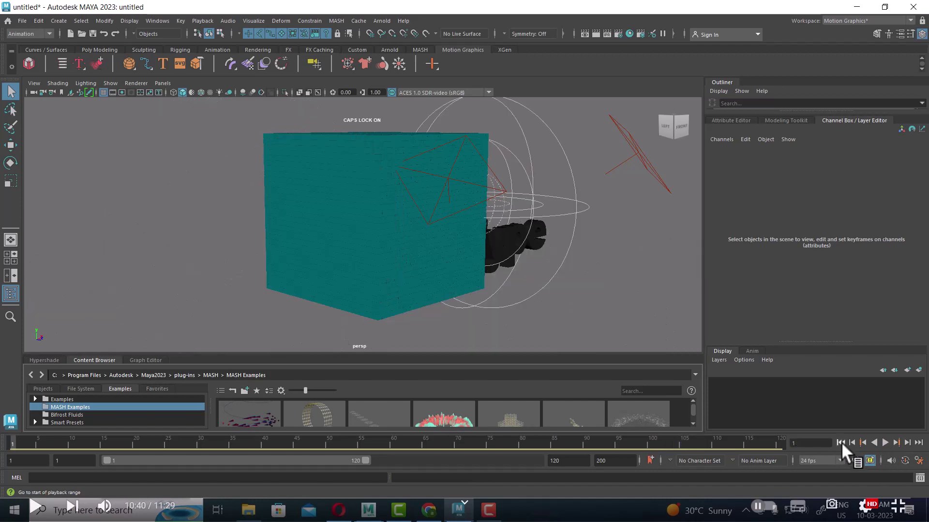
pyautogui.click(884, 442)
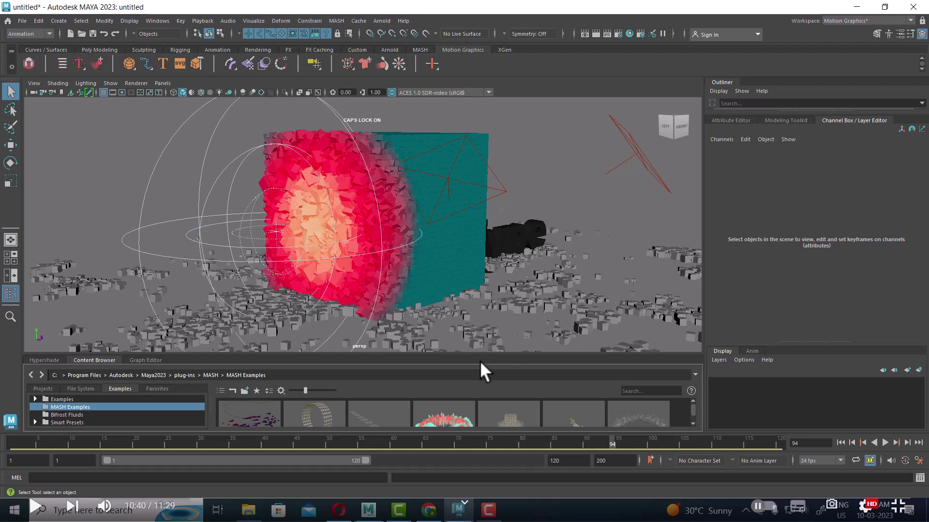
# - Render frame 94 with Arnold, close the render, and enlarge the examples library again
pyautogui.click(597, 34)
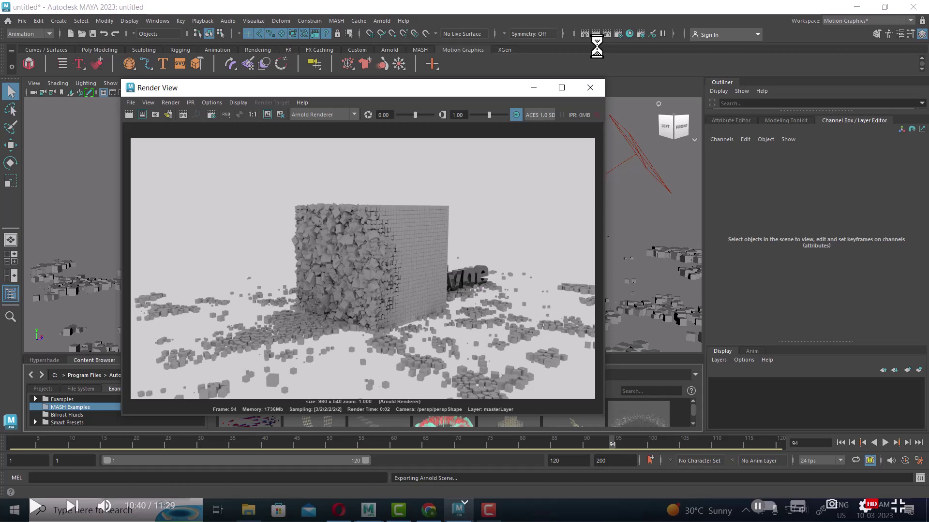
pyautogui.click(590, 88)
pyautogui.moveTo(472, 356); pyautogui.dragTo(479, 282)
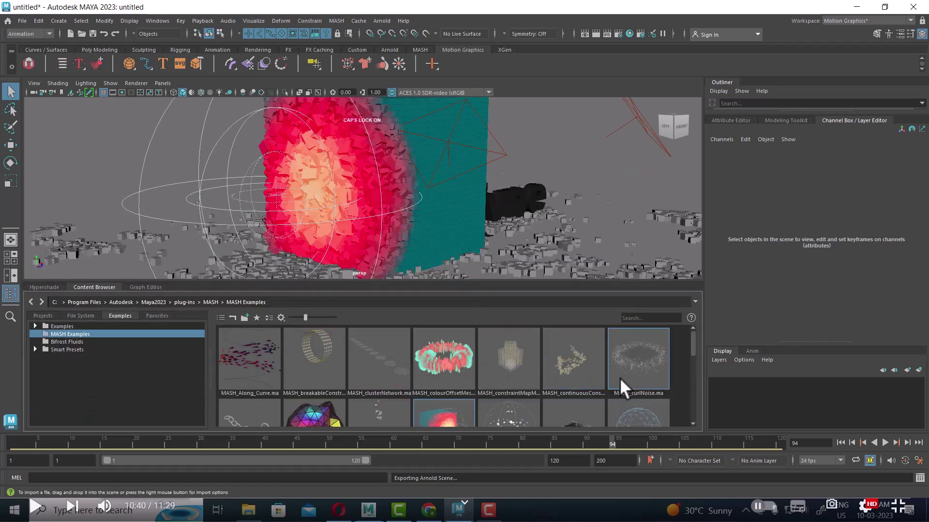
# - Start a new scene without saving, then load and play the MASH_curlNoise example
pyautogui.click(23, 21)
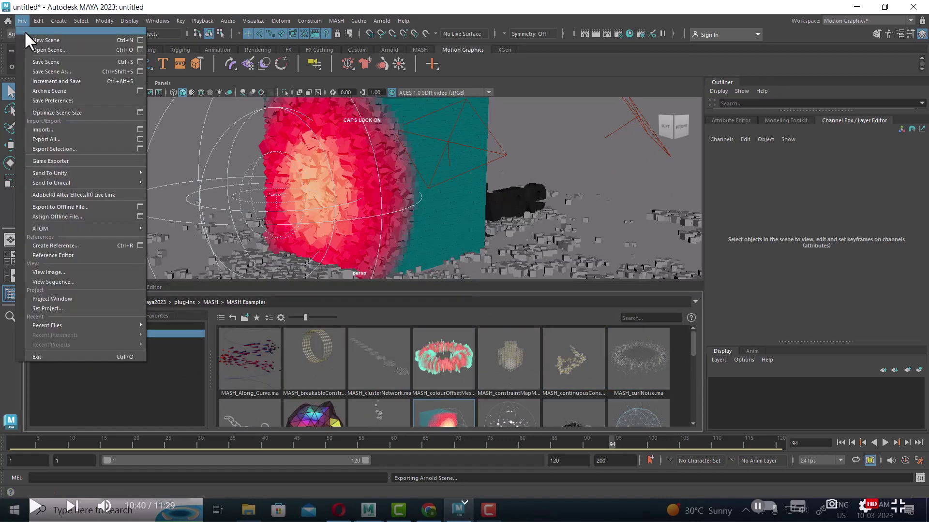
pyautogui.click(30, 41)
pyautogui.click(463, 255)
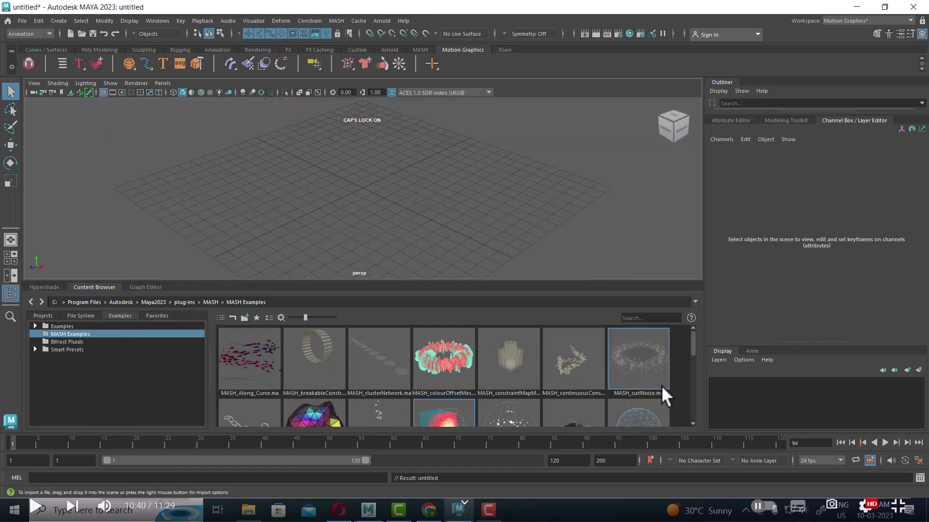
pyautogui.moveTo(638, 360); pyautogui.dragTo(486, 204)
pyautogui.moveTo(487, 204)
pyautogui.keyDown('alt'); pyautogui.mouseDown(button='right')
pyautogui.moveTo(413, 213)
pyautogui.moveTo(460, 217)
pyautogui.mouseUp(button='right'); pyautogui.keyUp('alt')
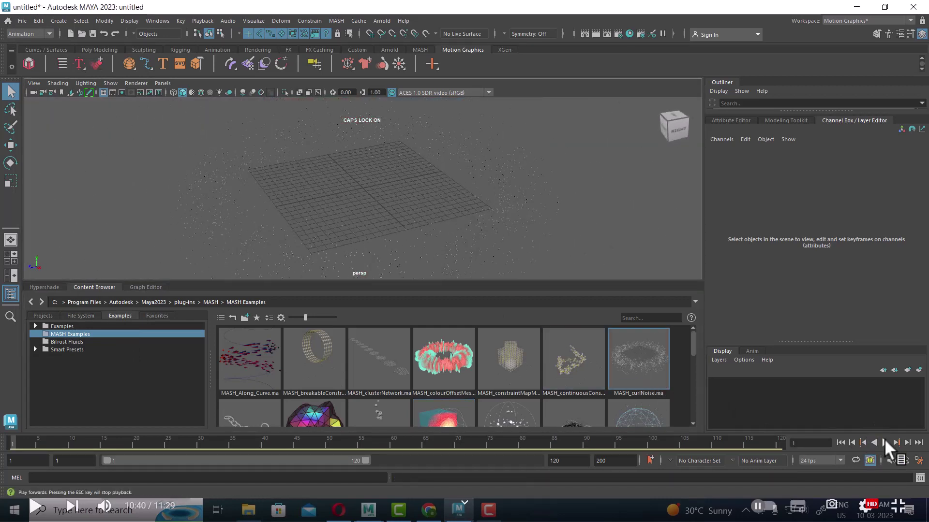
pyautogui.click(885, 443)
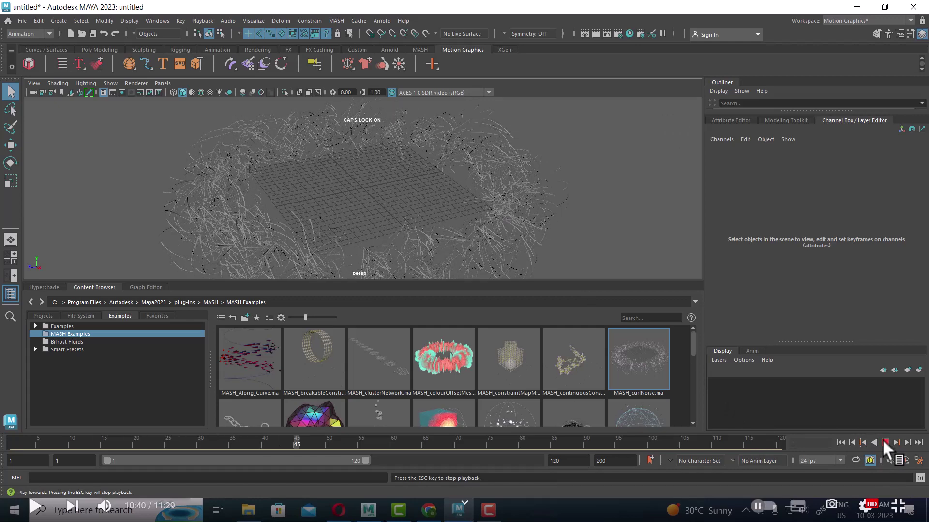
pyautogui.click(884, 441)
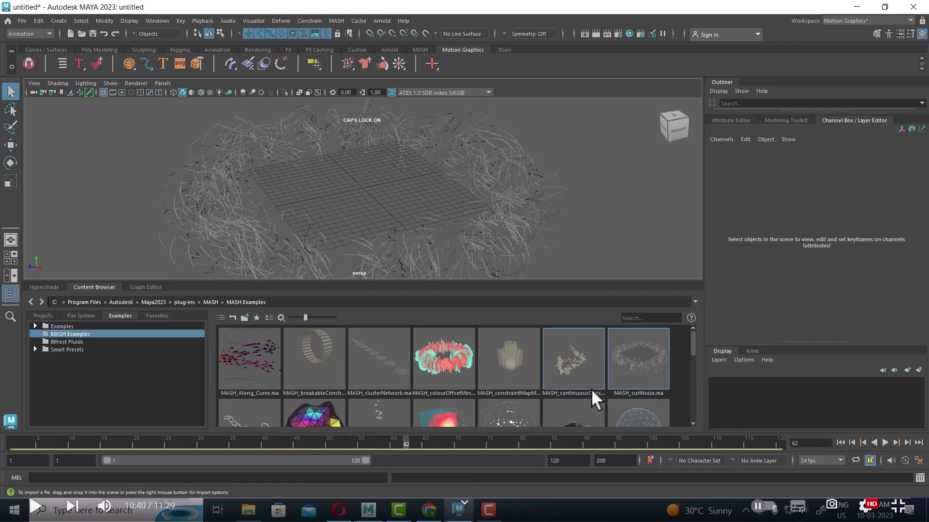
# - Import MASH_colourOffsetMesh and play the colour offset ring to frame 72
pyautogui.doubleClick(449, 352)
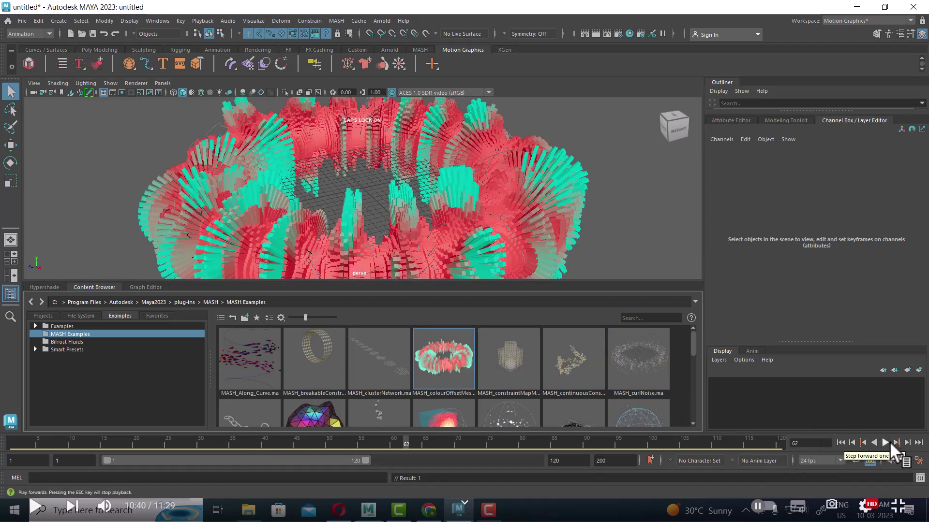
pyautogui.click(884, 442)
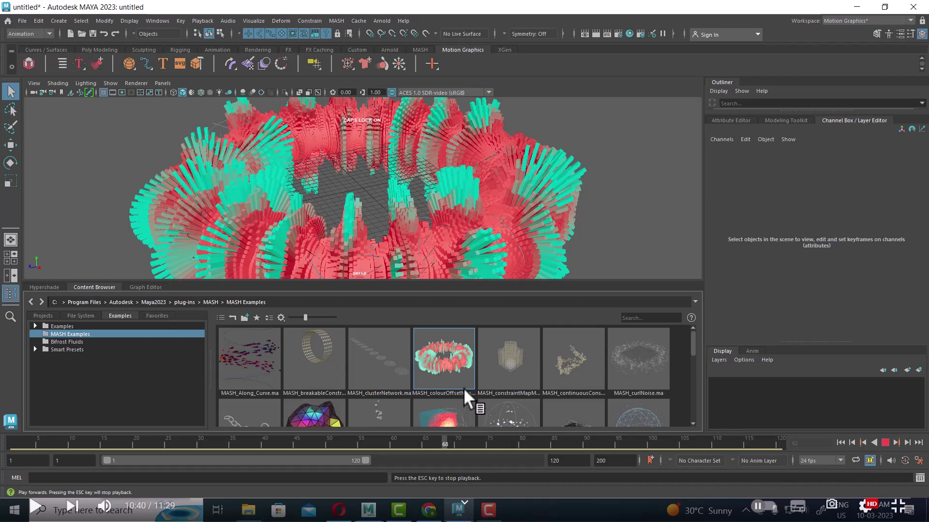
pyautogui.scroll(-3, 462, 394)
pyautogui.scroll(-3, 463, 394)
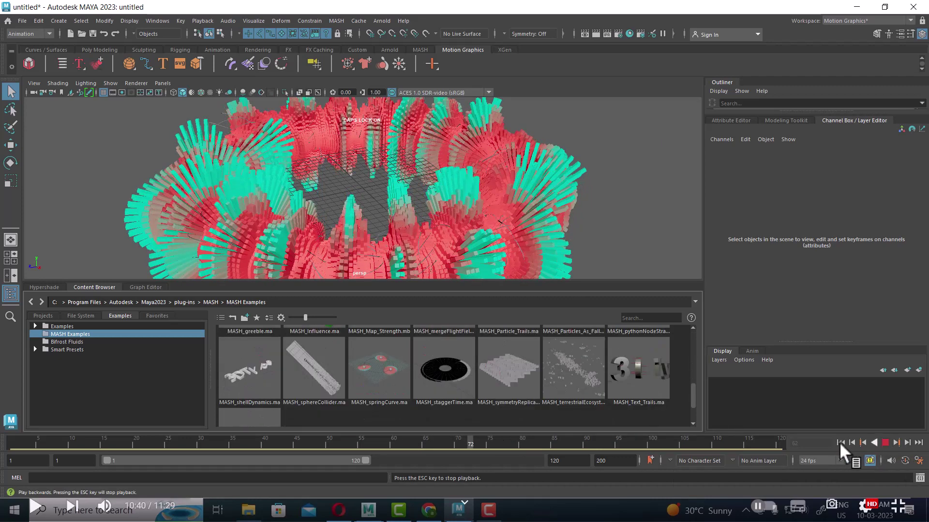
pyautogui.press('Escape')
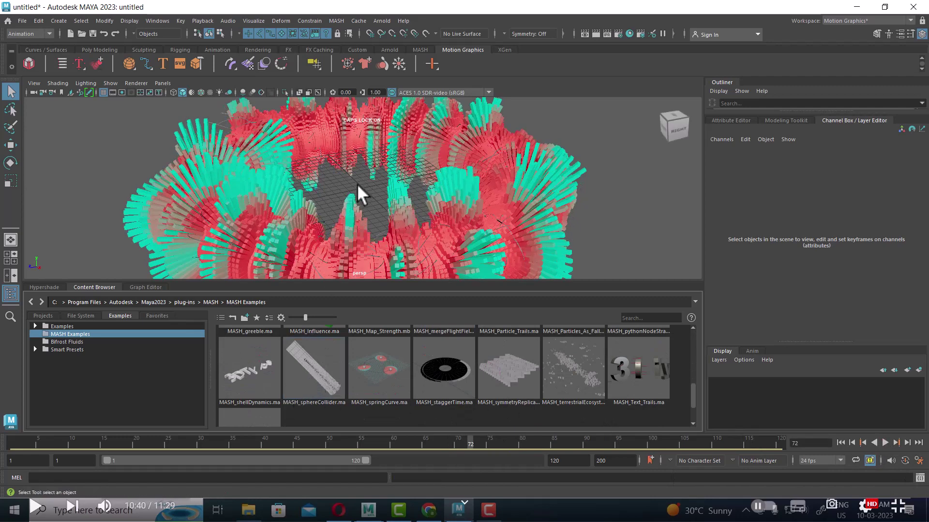
pyautogui.click(20, 19)
# - Start a fresh scene with MASH_sphereCollider.ma and play its simulation to frame 55
pyautogui.click(36, 35)
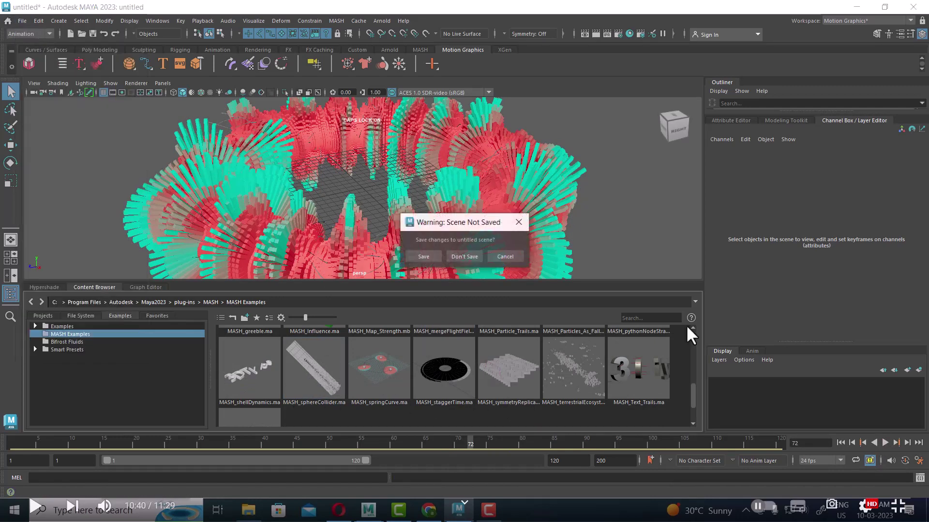
pyautogui.click(463, 256)
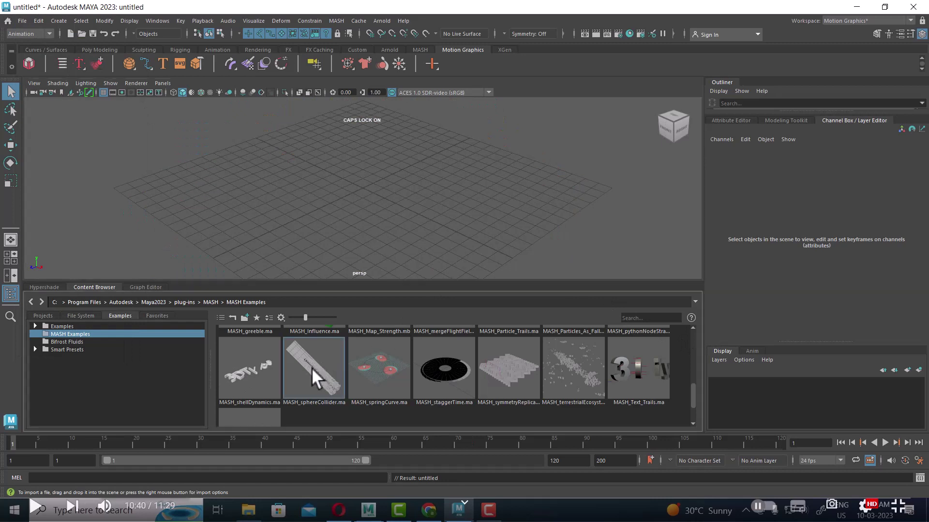
pyautogui.moveTo(312, 367); pyautogui.dragTo(457, 214)
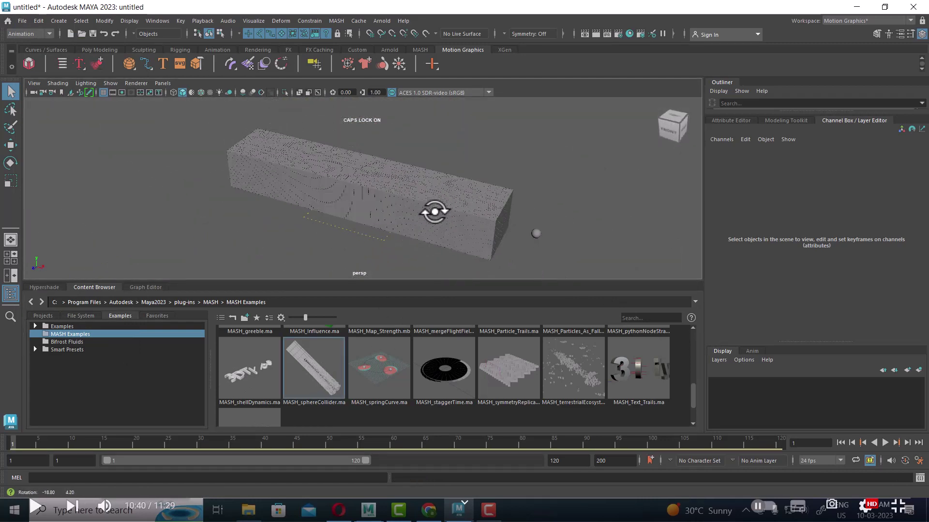
pyautogui.click(882, 441)
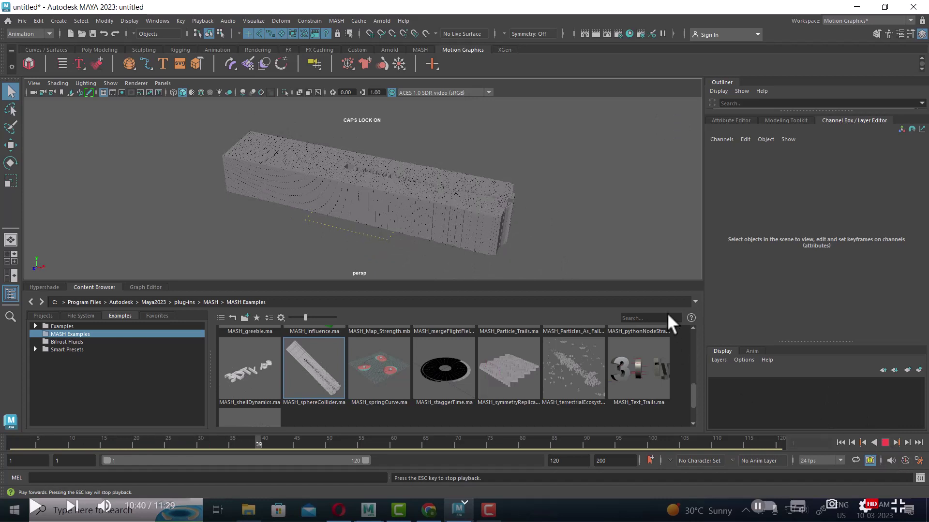
pyautogui.keyDown('alt'); pyautogui.moveTo(589, 280); pyautogui.dragTo(616, 268); pyautogui.keyUp('alt')
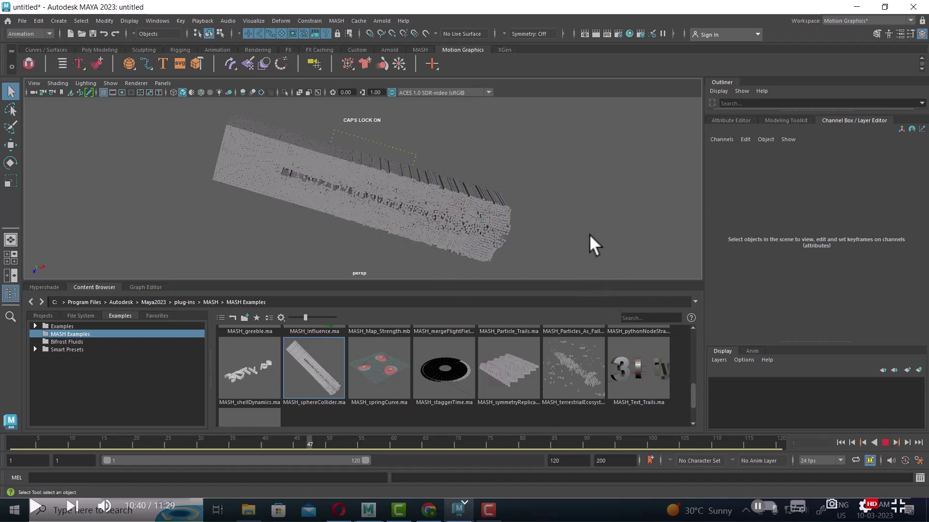
pyautogui.click(885, 442)
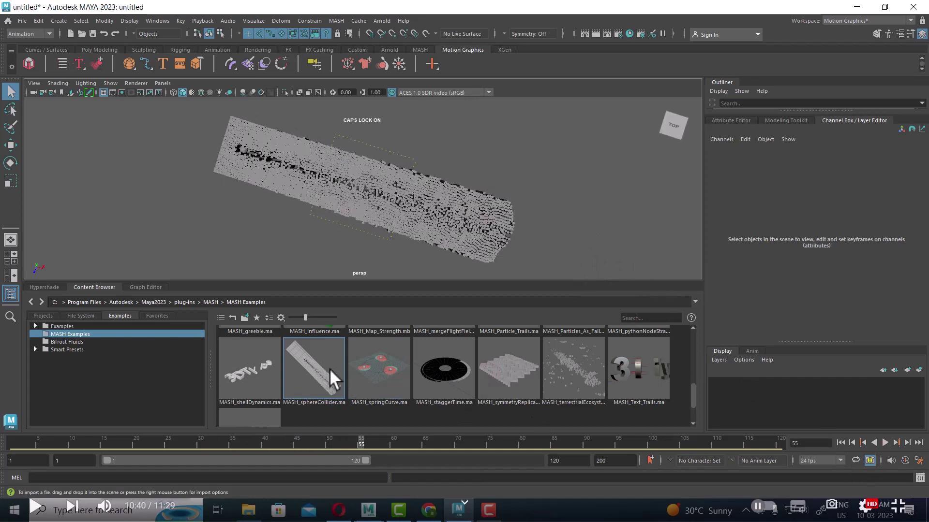
pyautogui.scroll(-2, 422, 372)
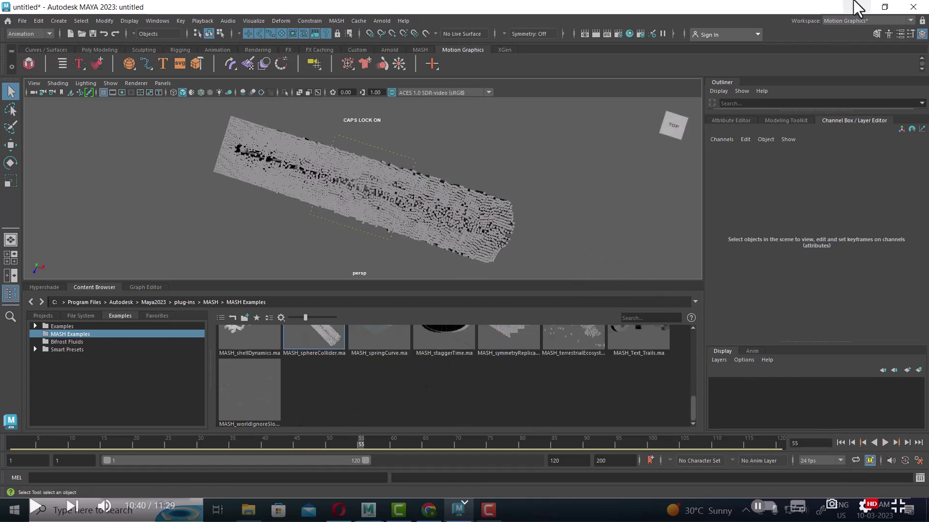
pyautogui.click(846, 19)
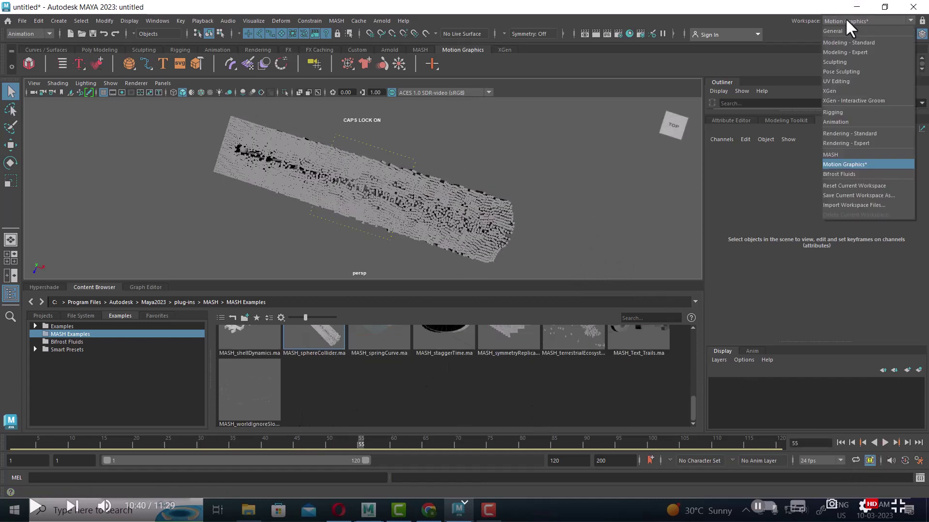
# - Switch to the Bifrost Fluids workspace, briefly switch windows, and return to Maya
pyautogui.click(866, 174)
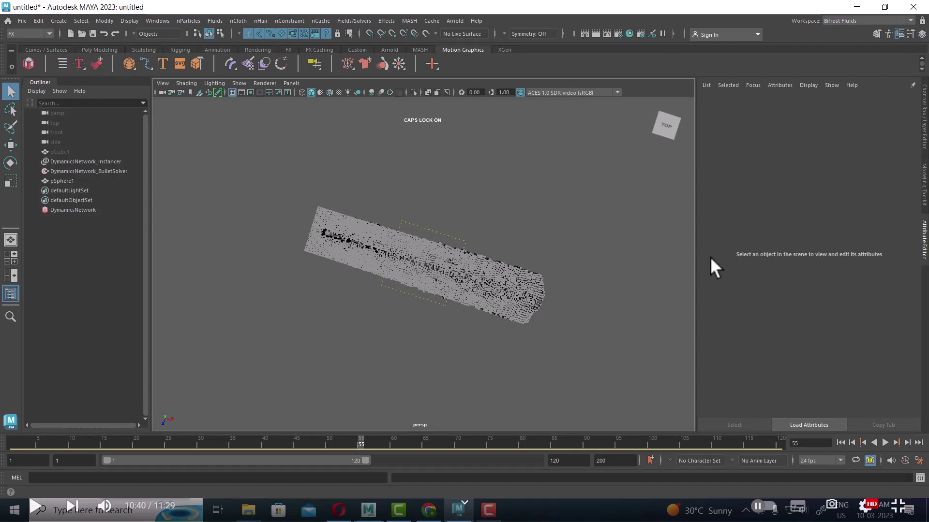
pyautogui.hotkey('alt', 'Tab')
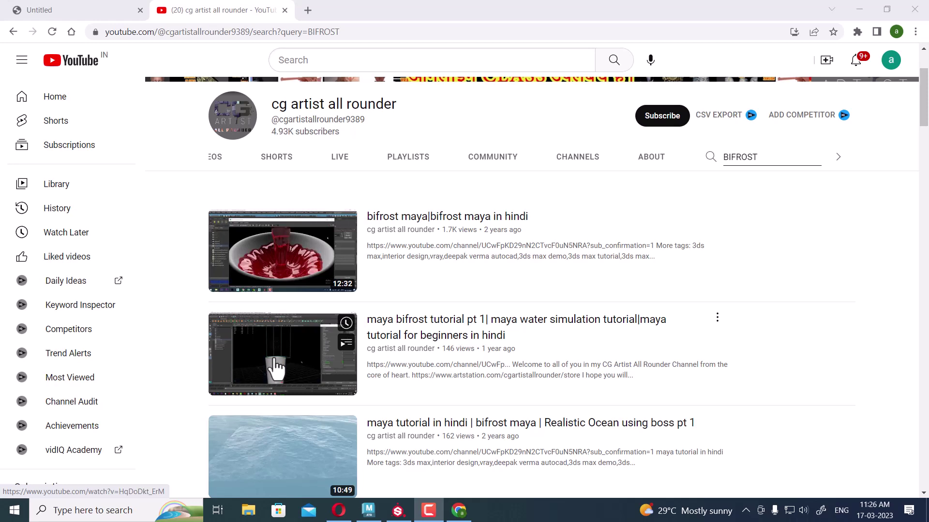
pyautogui.moveTo(458, 510)
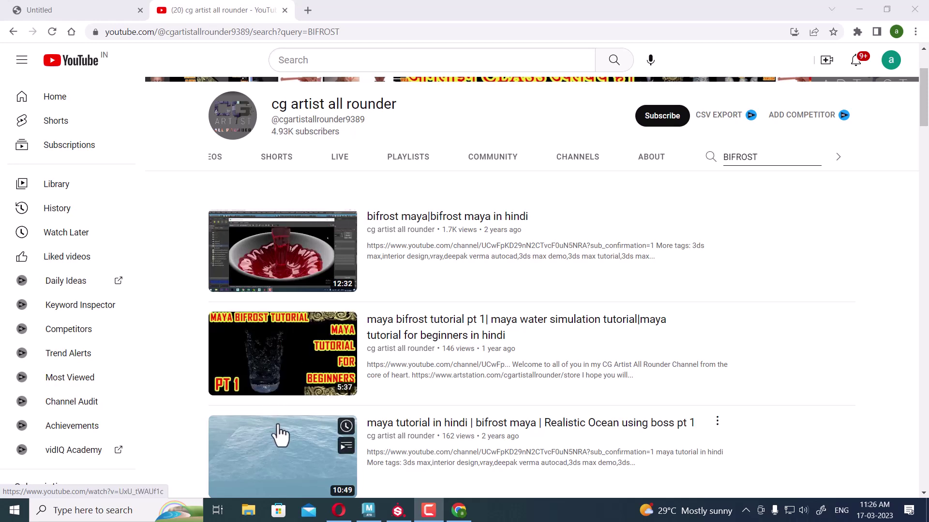
pyautogui.moveTo(428, 510)
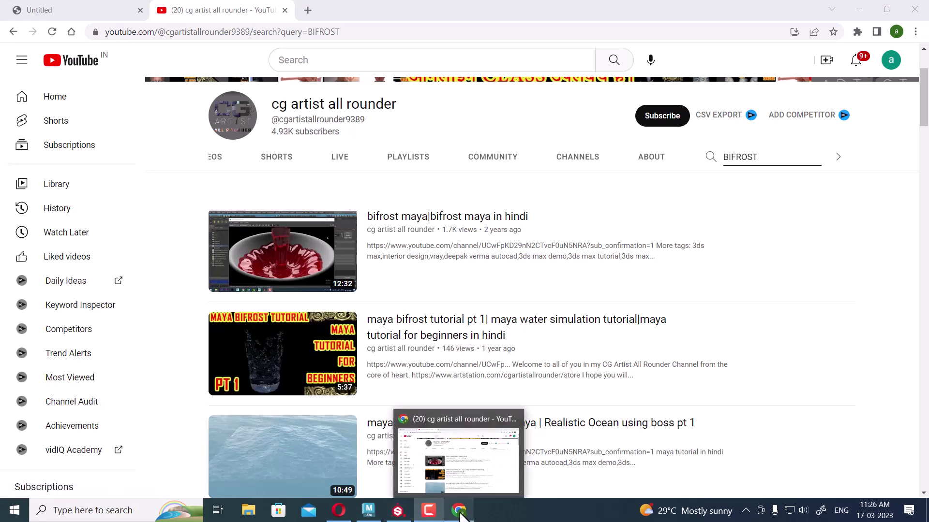
pyautogui.moveTo(367, 510)
pyautogui.click(393, 482)
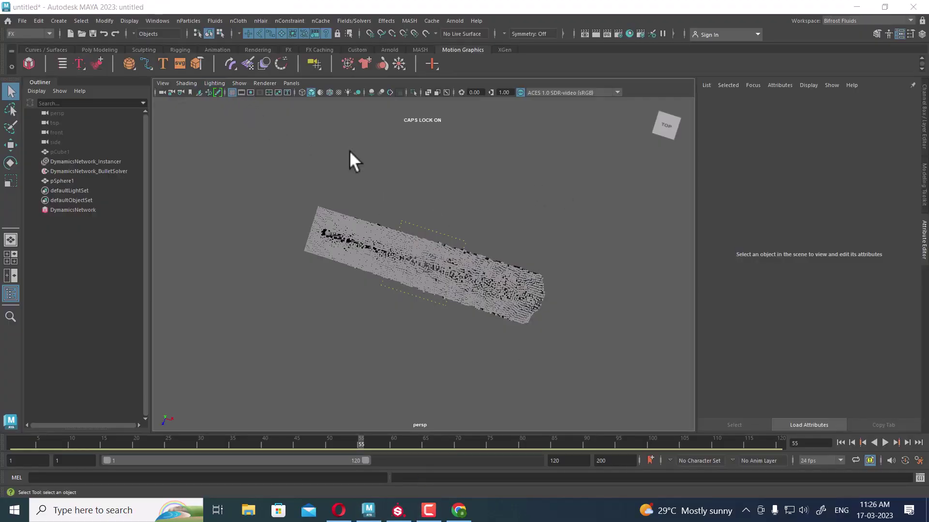
# - Select DynamicsNetwork_BulletSolver to view its solver settings, then switch to the Maya Help page
pyautogui.click(858, 21)
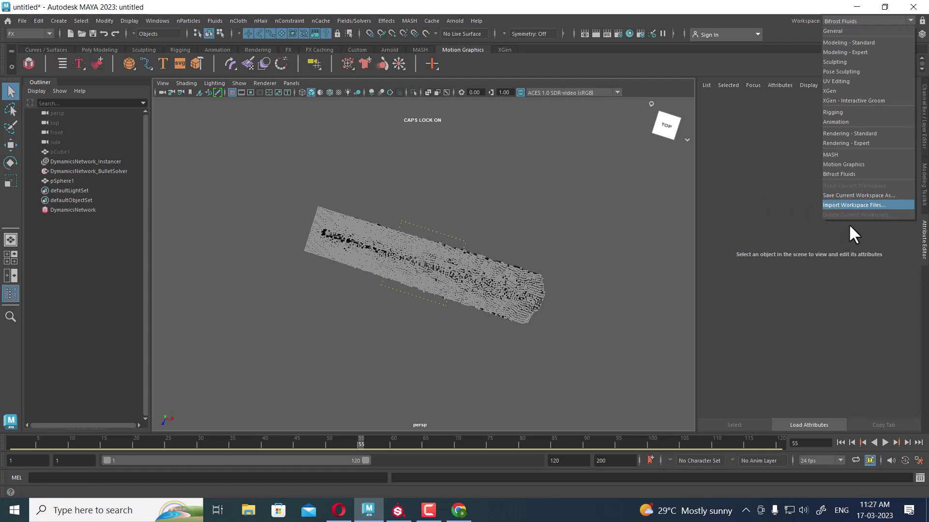
pyautogui.click(436, 225)
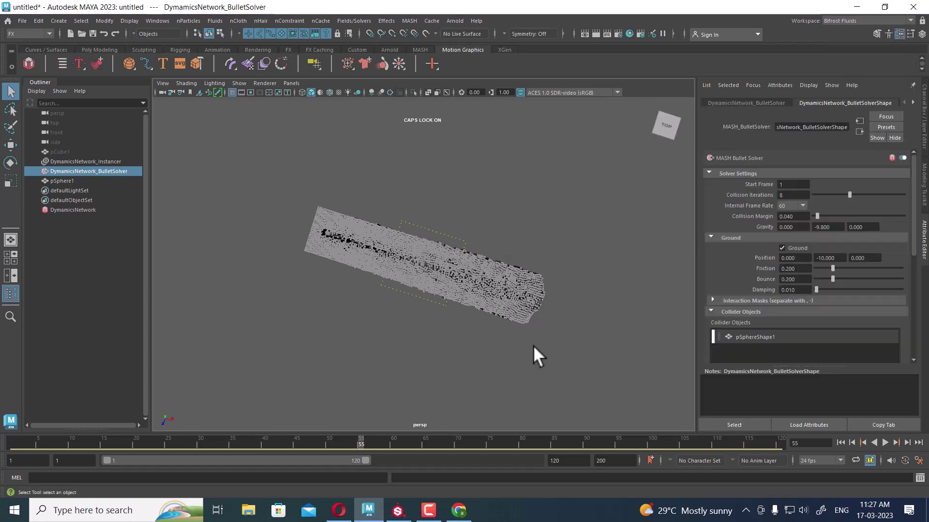
pyautogui.click(341, 517)
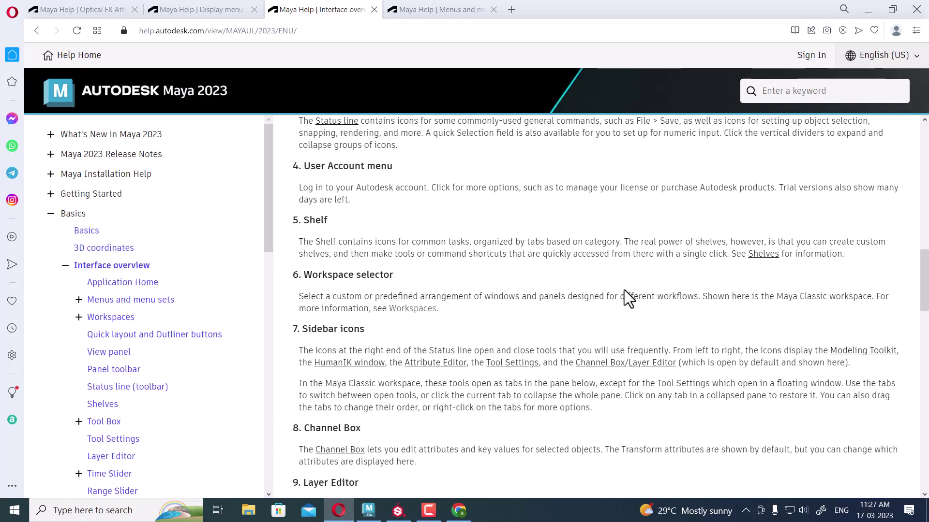
# - Scroll to the labelled Maya 2023 interface screenshot in Help, then return to Maya
pyautogui.scroll(5, 623, 289)
pyautogui.scroll(5, 631, 298)
pyautogui.scroll(-4, 623, 287)
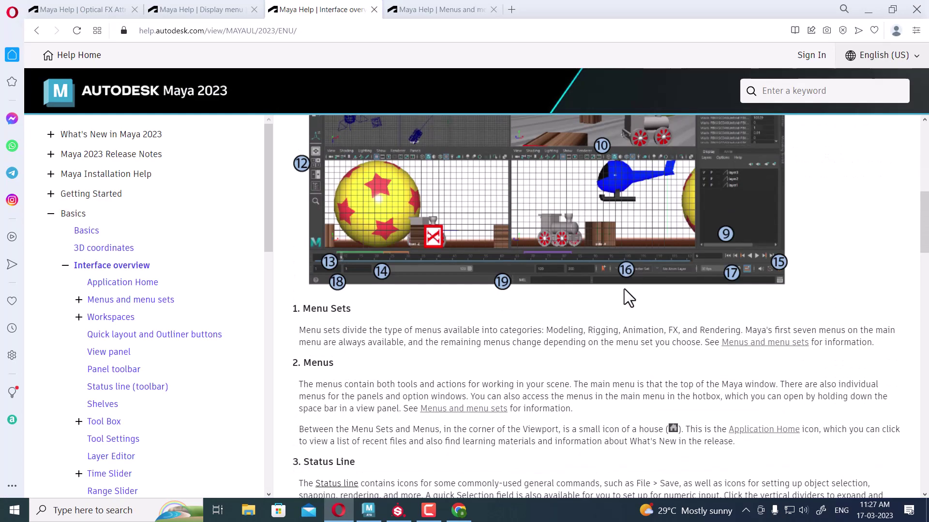
pyautogui.scroll(3, 629, 297)
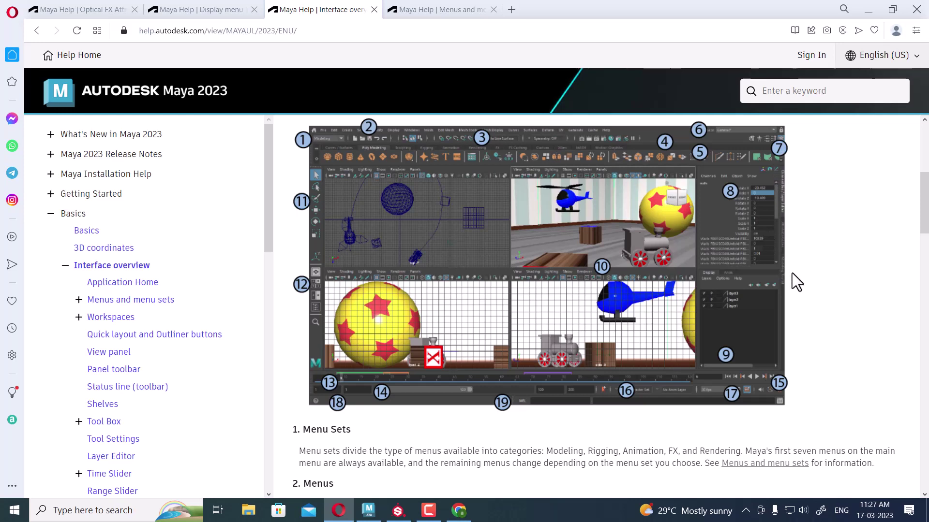
pyautogui.click(368, 511)
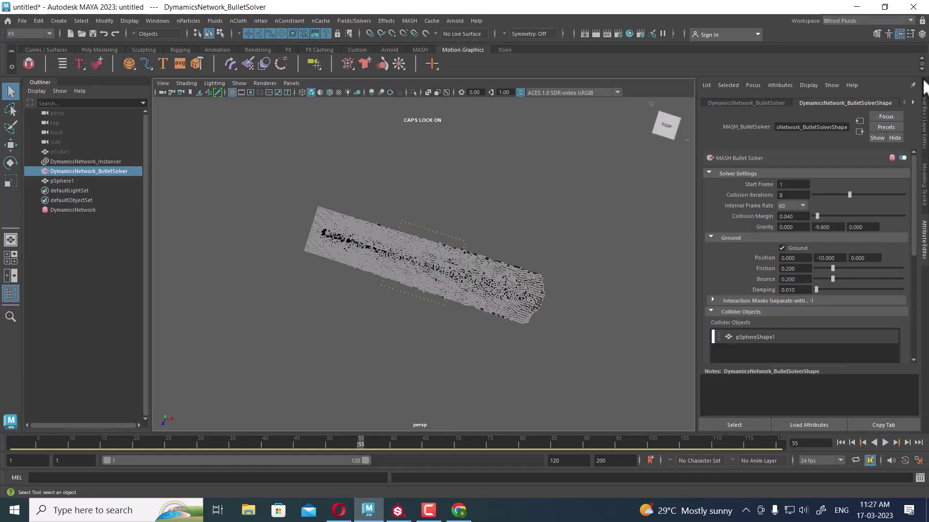
# - Flip through the side panels and extend the playback range to about frame 136
pyautogui.click(924, 97)
pyautogui.click(924, 191)
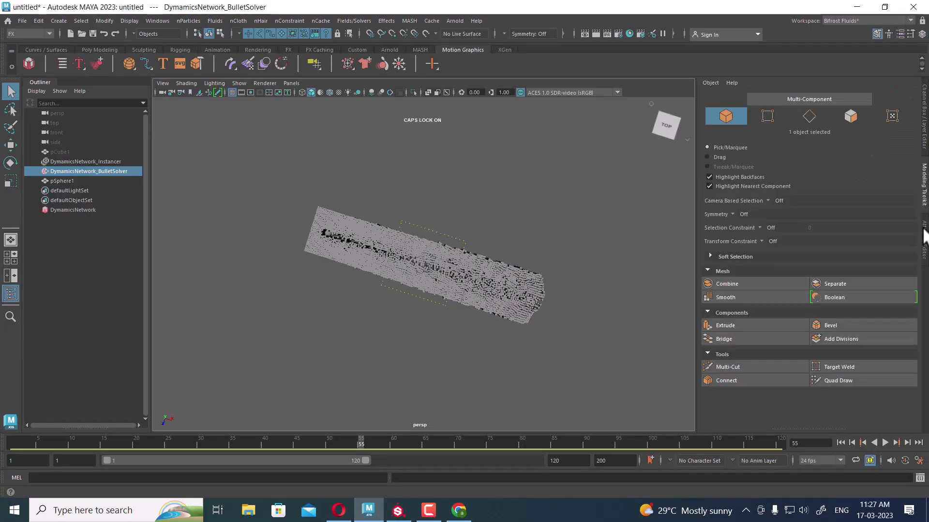
pyautogui.click(925, 237)
pyautogui.click(925, 196)
pyautogui.click(924, 126)
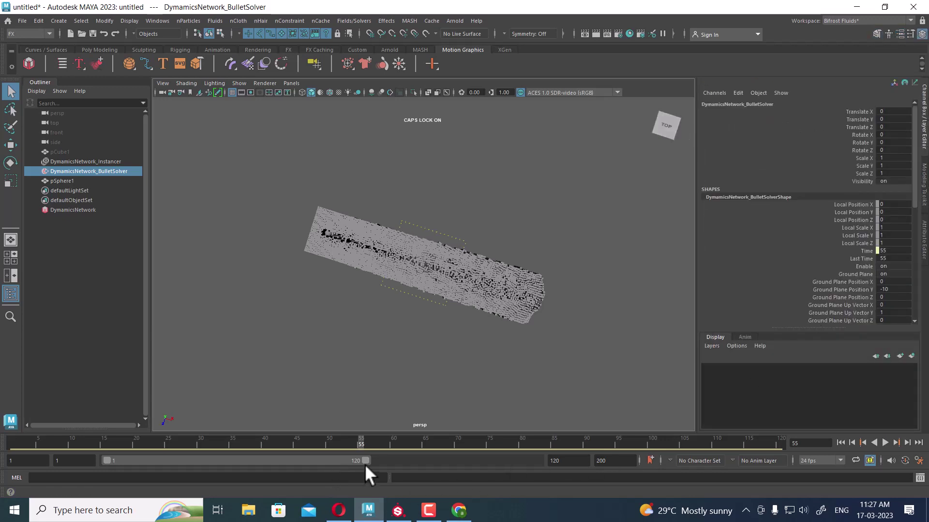
pyautogui.moveTo(365, 462)
pyautogui.mouseDown()
pyautogui.moveTo(460, 461)
pyautogui.moveTo(391, 460)
pyautogui.mouseUp()
# - Shorten the playback range so it ends at frame 122
pyautogui.click(924, 133)
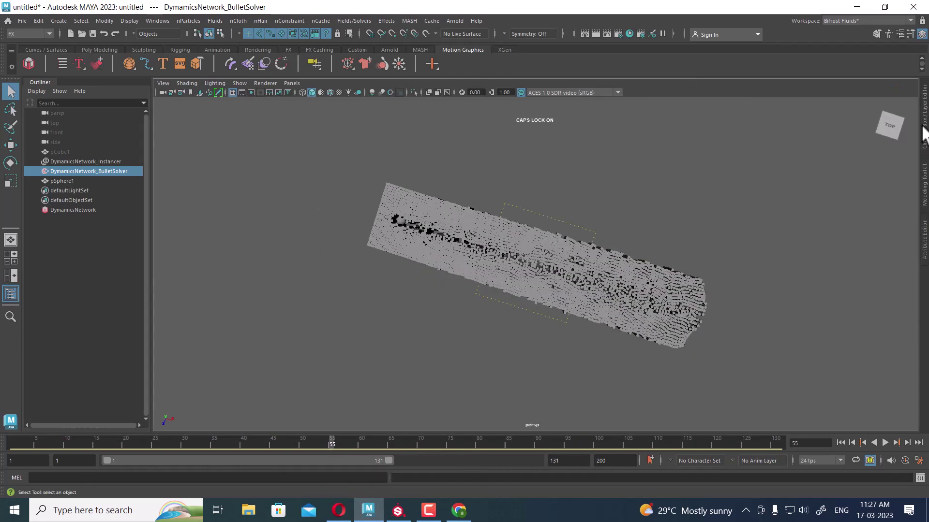
pyautogui.click(925, 189)
pyautogui.click(925, 239)
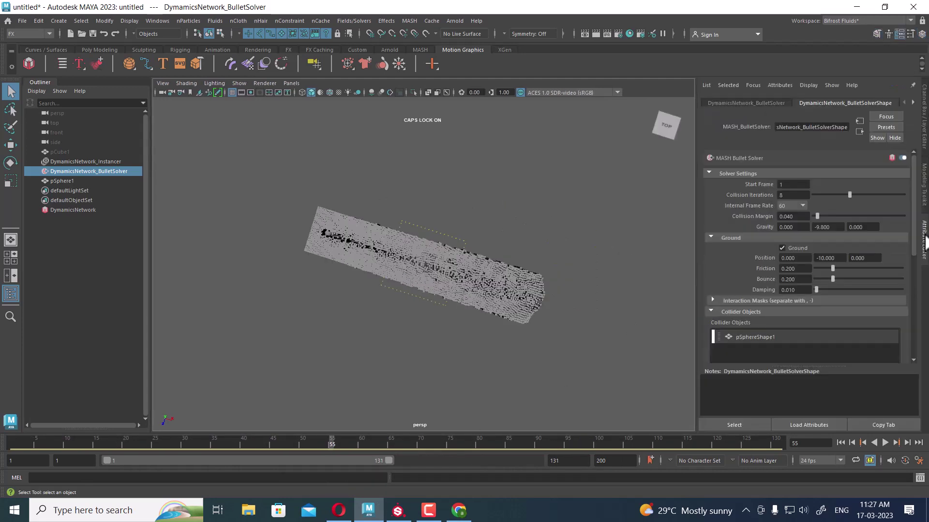
pyautogui.moveTo(390, 459)
pyautogui.mouseDown()
pyautogui.moveTo(353, 462)
pyautogui.moveTo(370, 461)
pyautogui.mouseUp()
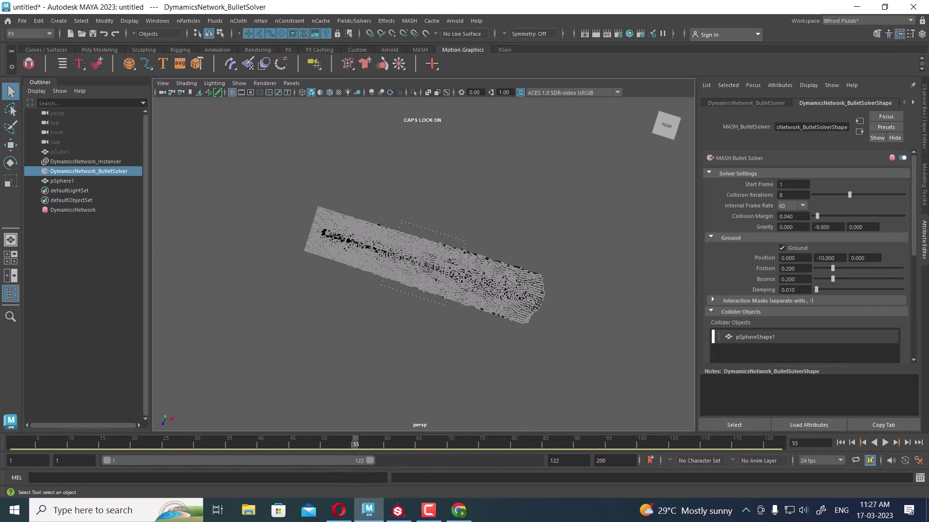
# - Check the solver's channels and start a new scene, reaching the save-changes prompt
pyautogui.click(924, 186)
pyautogui.click(924, 141)
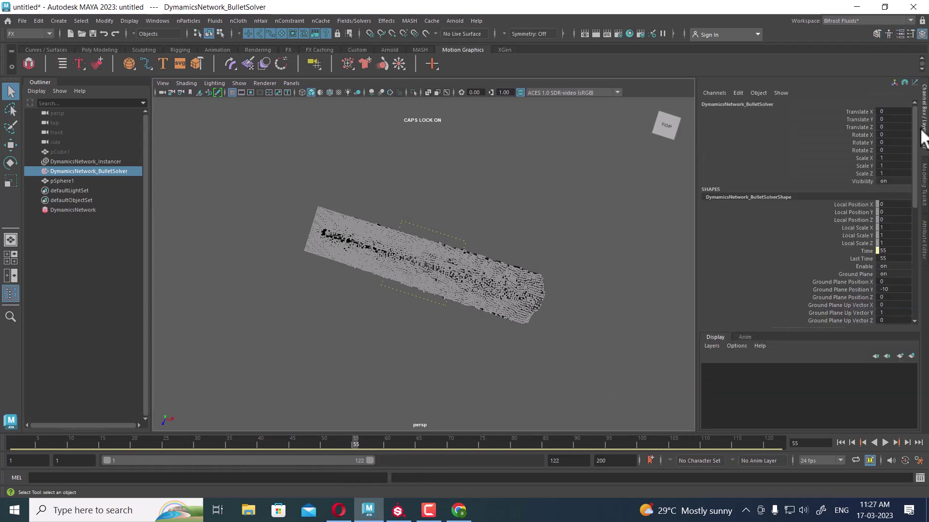
pyautogui.click(16, 20)
pyautogui.click(47, 36)
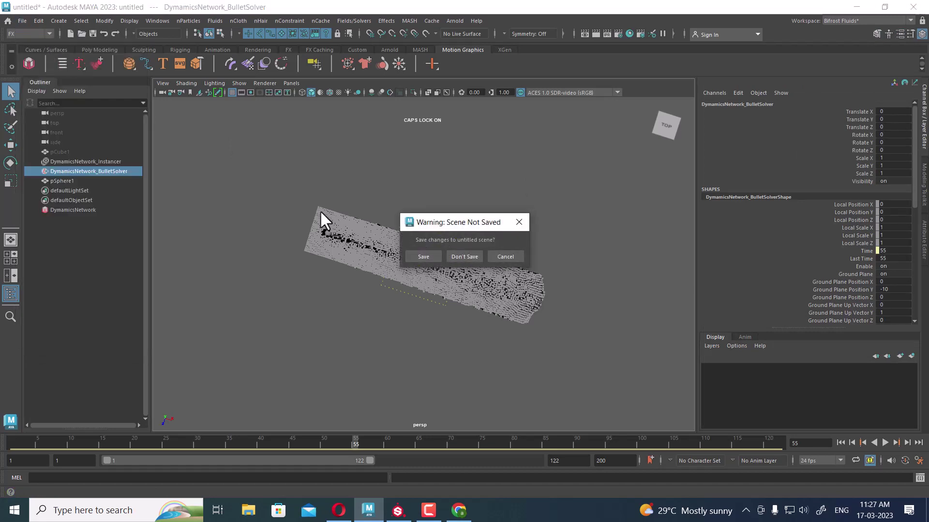
# - Discard the untitled scene, reopen girl scene.mb from Recent files, and bring up Maya Help's interface overview
pyautogui.click(465, 256)
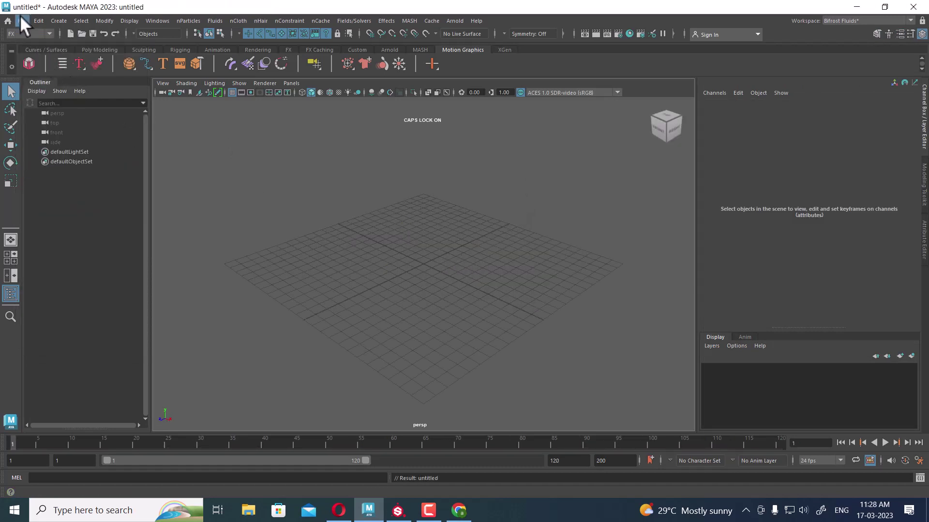
pyautogui.click(20, 20)
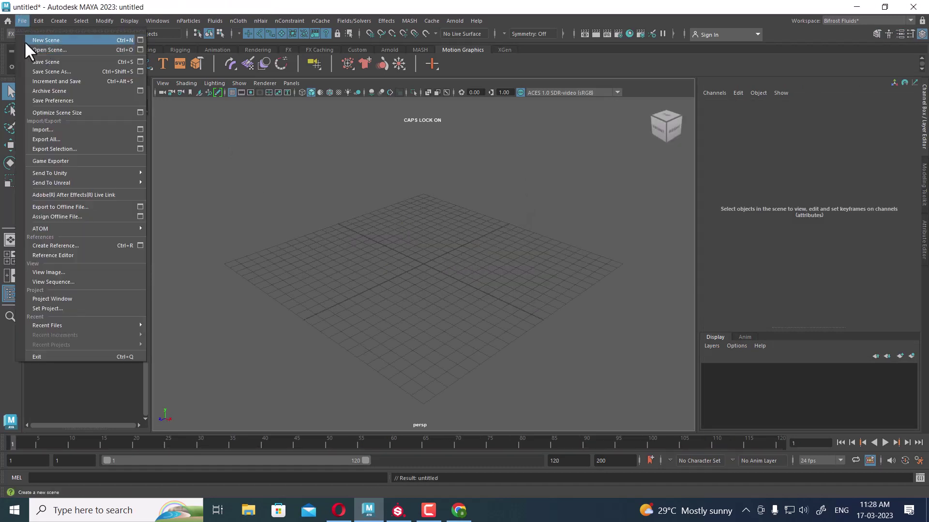
pyautogui.click(7, 20)
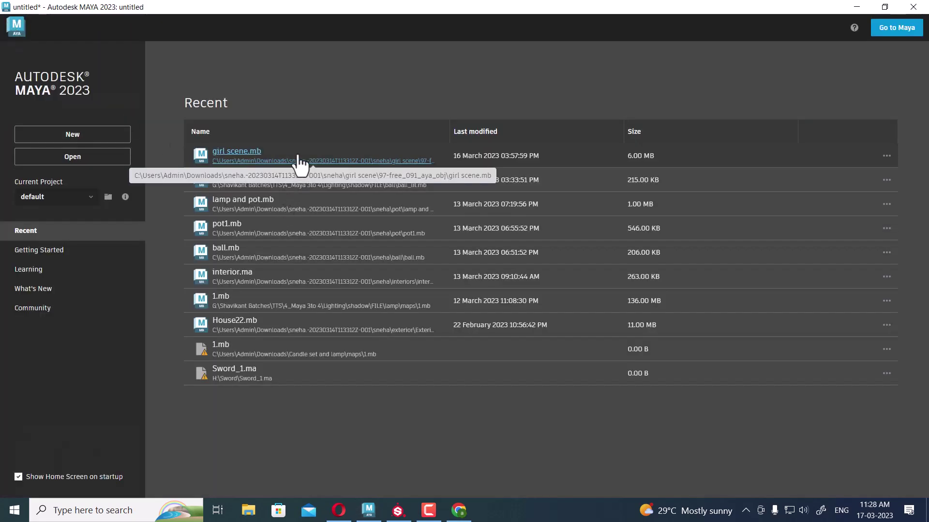
pyautogui.click(281, 156)
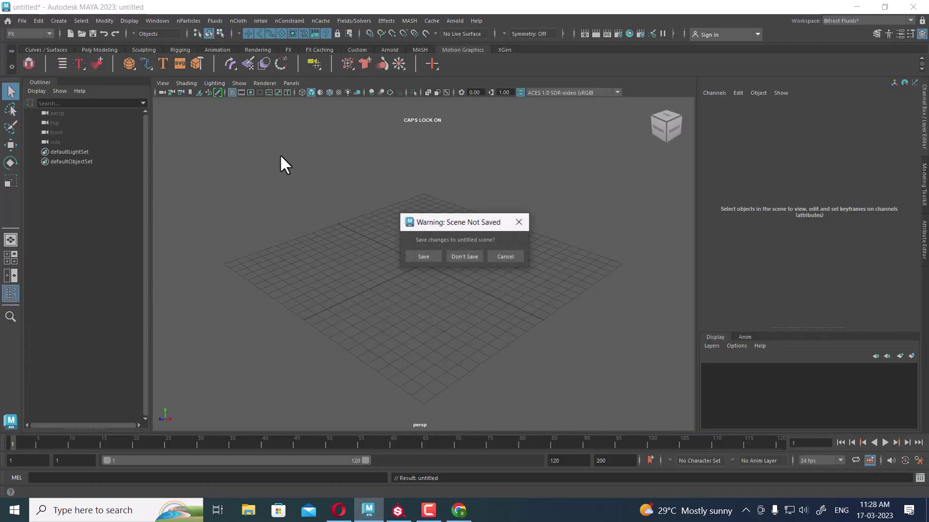
pyautogui.click(461, 257)
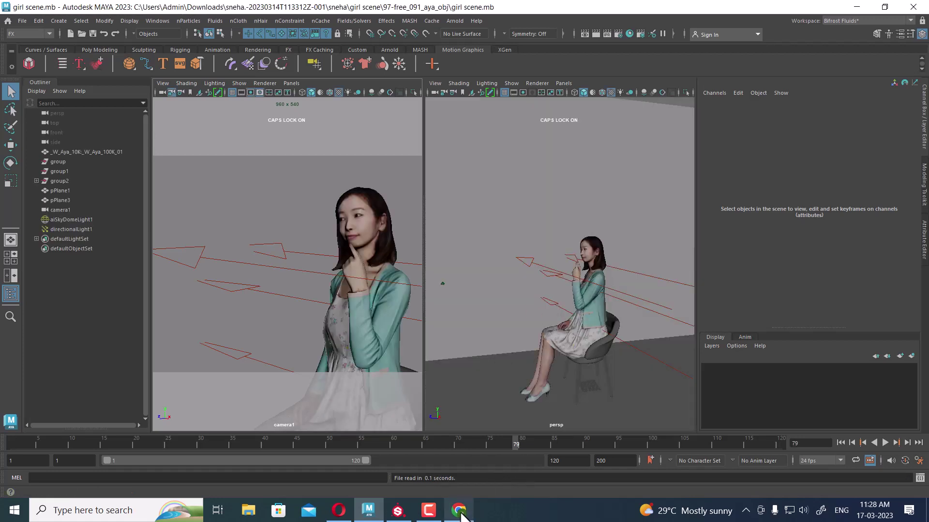
pyautogui.moveTo(338, 511)
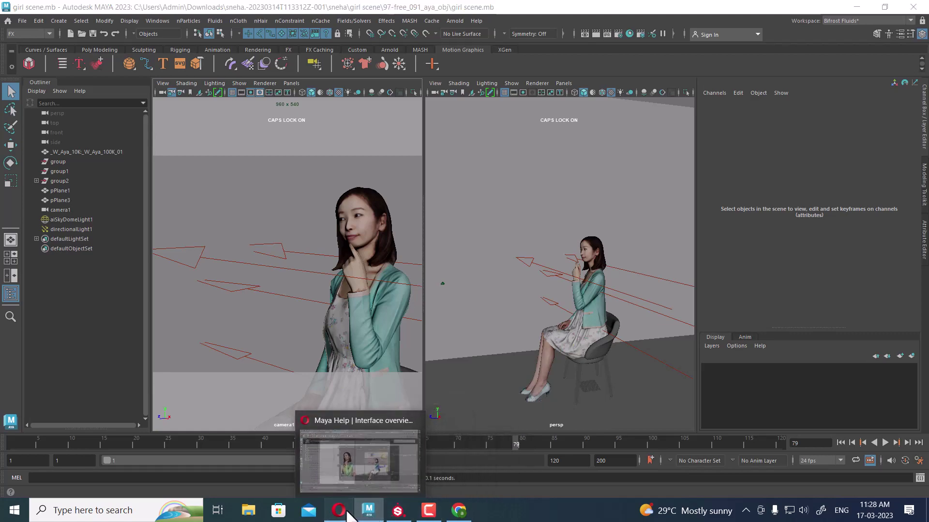
pyautogui.click(346, 512)
# - Scroll through the Maya Help interface overview page
pyautogui.scroll(-8, 523, 293)
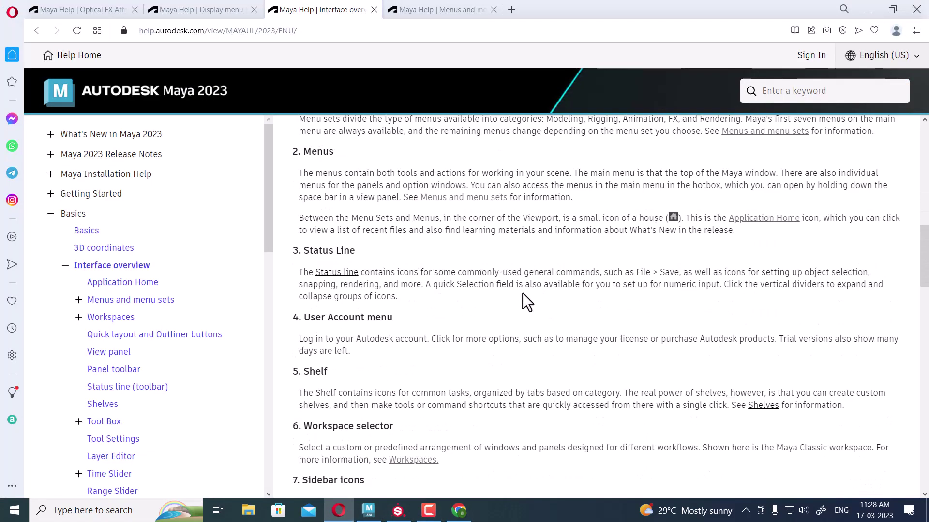
pyautogui.scroll(-5, 524, 314)
pyautogui.scroll(7, 529, 317)
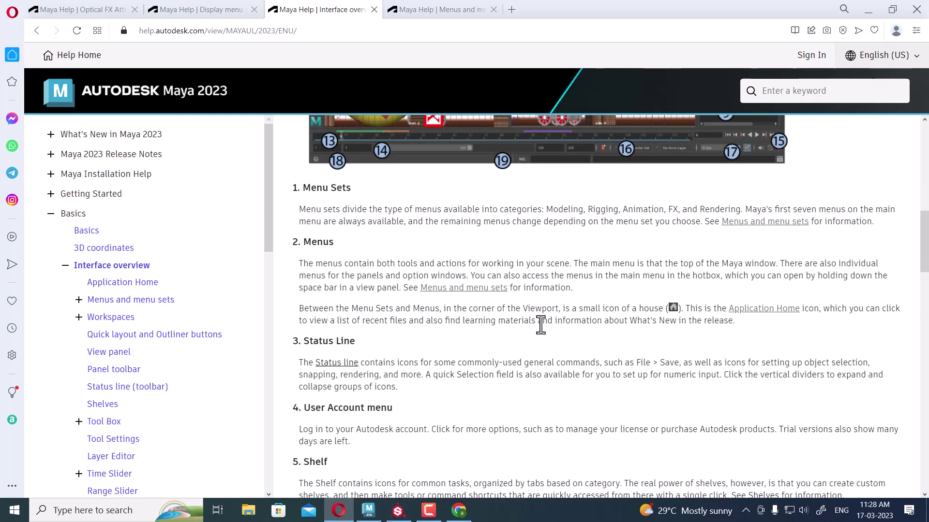
pyautogui.scroll(5, 542, 324)
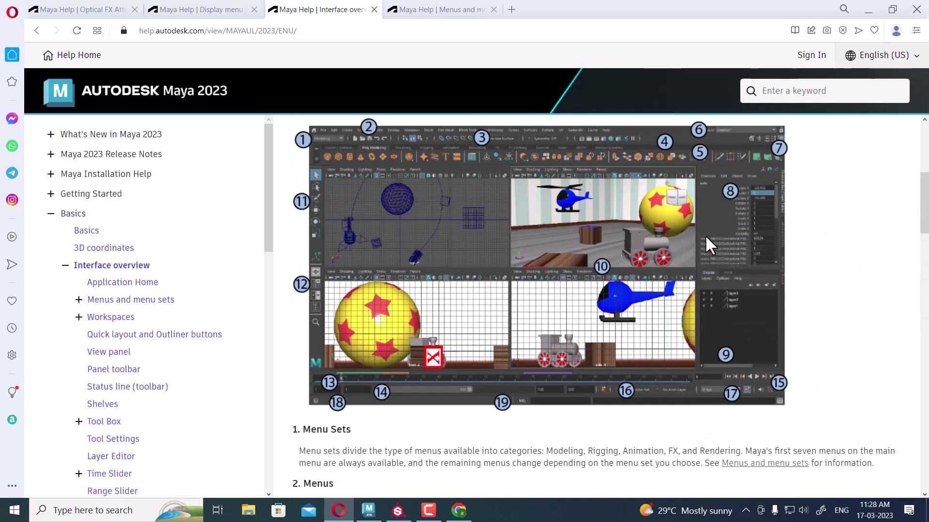
# - Back in Maya, select ground plane pPlane1 and orbit to see the whole girl scene
pyautogui.click(368, 510)
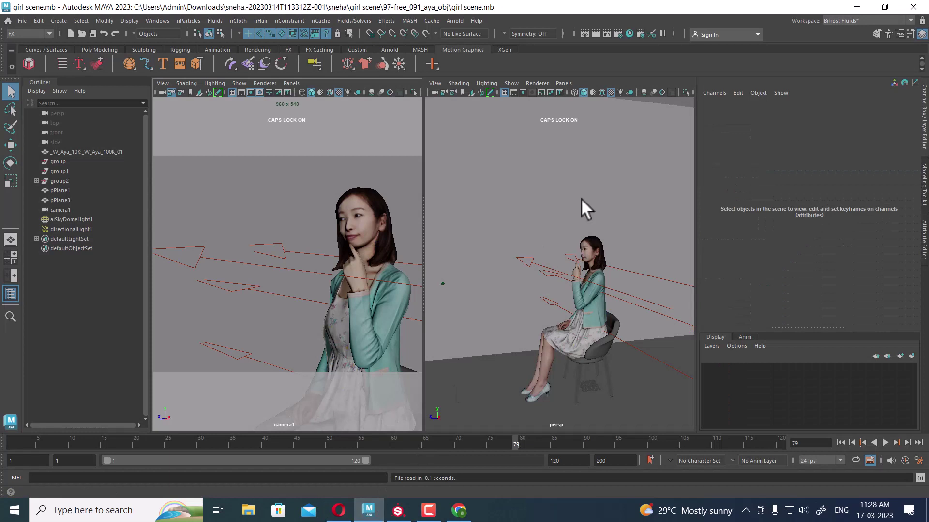
pyautogui.click(596, 378)
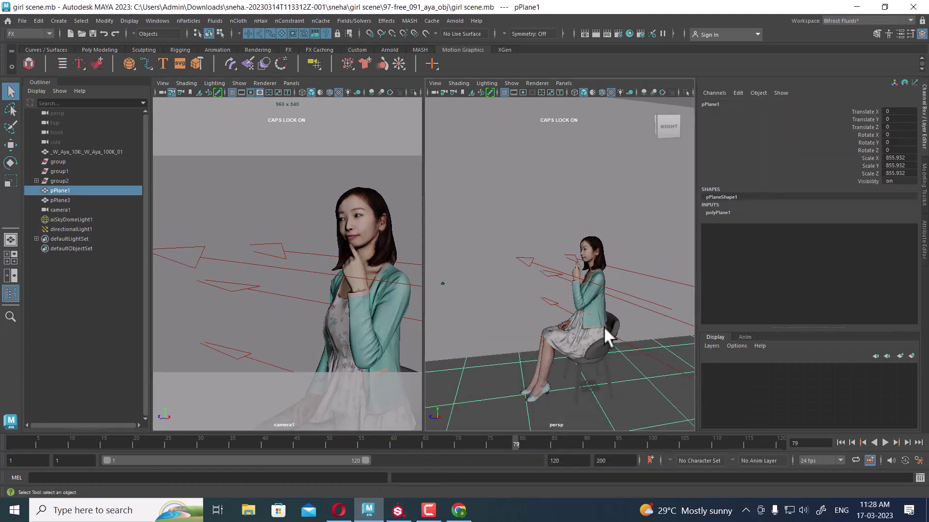
pyautogui.scroll(-5, 603, 327)
pyautogui.moveTo(545, 270)
pyautogui.keyDown('alt'); pyautogui.mouseDown()
pyautogui.moveTo(514, 306)
pyautogui.moveTo(583, 332)
pyautogui.mouseUp(); pyautogui.keyUp('alt')
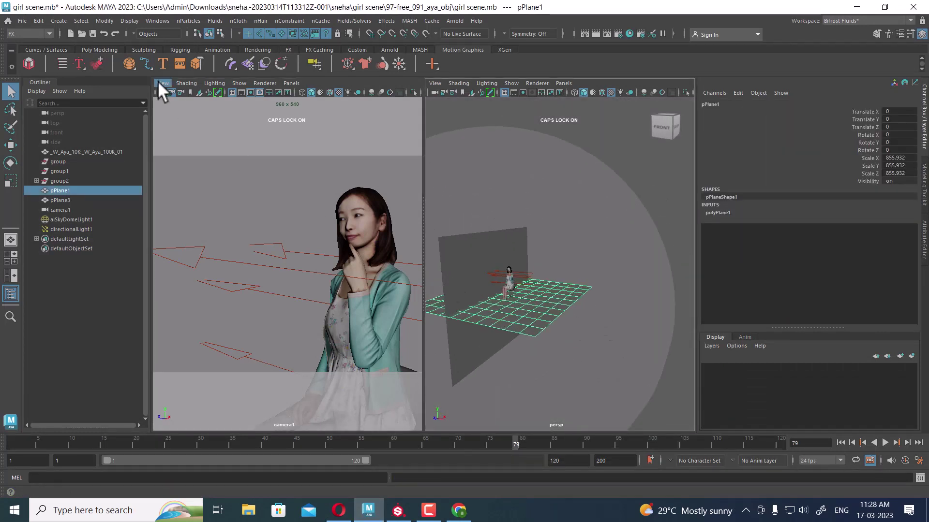
pyautogui.click(104, 49)
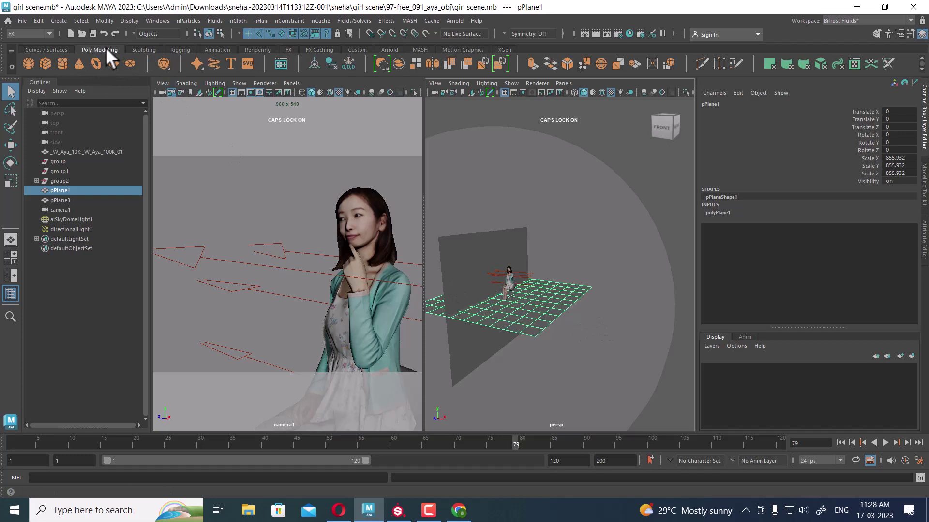
# - Create a polygon cube, frame it and isolate it in the view
pyautogui.click(46, 61)
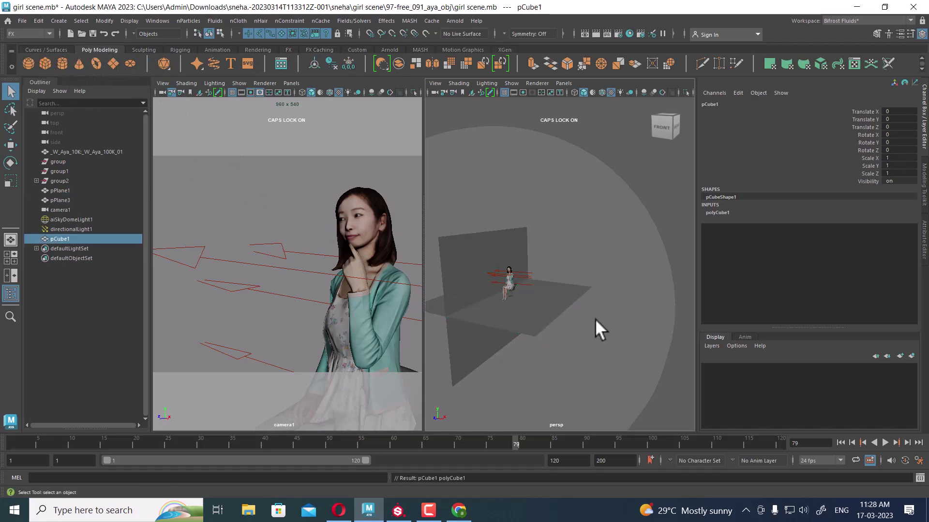
pyautogui.press('w')
pyautogui.press('f')
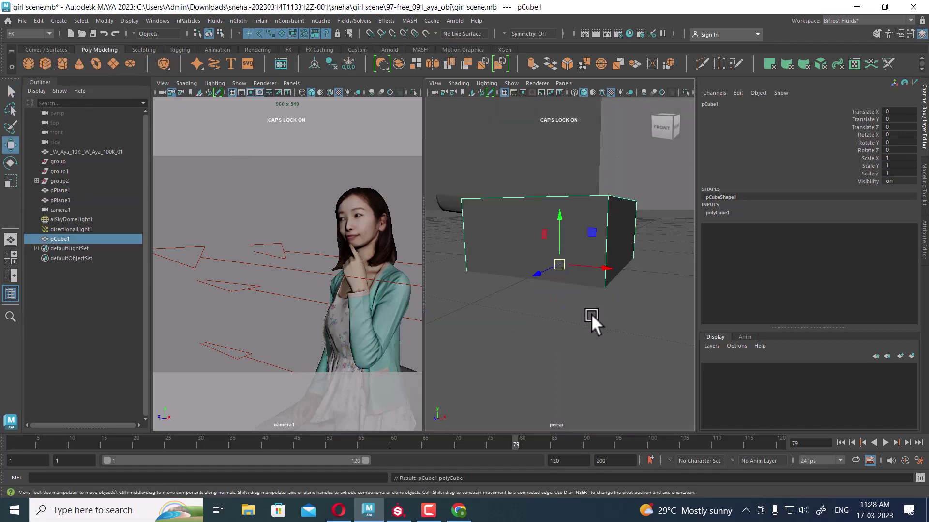
pyautogui.hotkey('ctrl', '1')
pyautogui.moveTo(591, 315)
pyautogui.keyDown('alt'); pyautogui.mouseDown(button='right')
pyautogui.moveTo(546, 312)
pyautogui.moveTo(528, 244)
pyautogui.moveTo(532, 302)
pyautogui.mouseUp(button='right'); pyautogui.keyUp('alt')
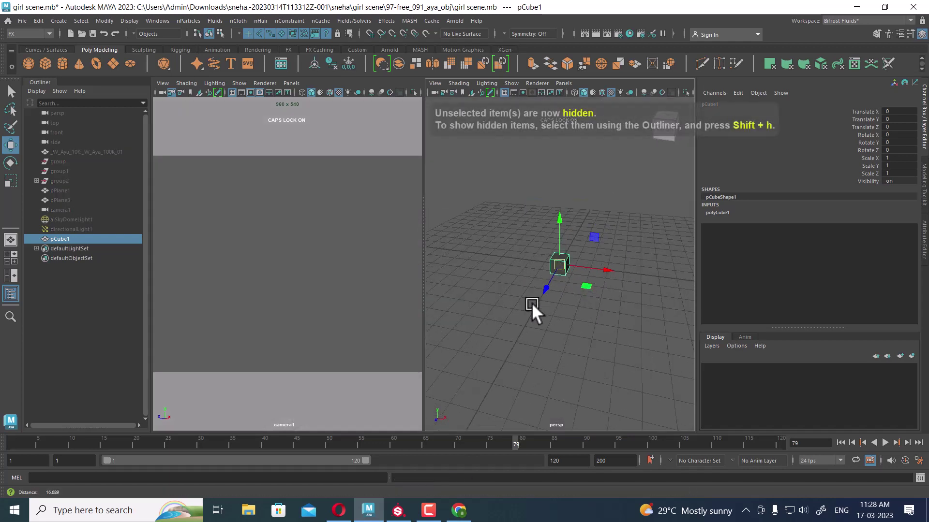
pyautogui.keyDown('alt'); pyautogui.moveTo(583, 336); pyautogui.dragTo(586, 342, button='right'); pyautogui.keyUp('alt')
pyautogui.click(586, 342)
pyautogui.click(558, 265)
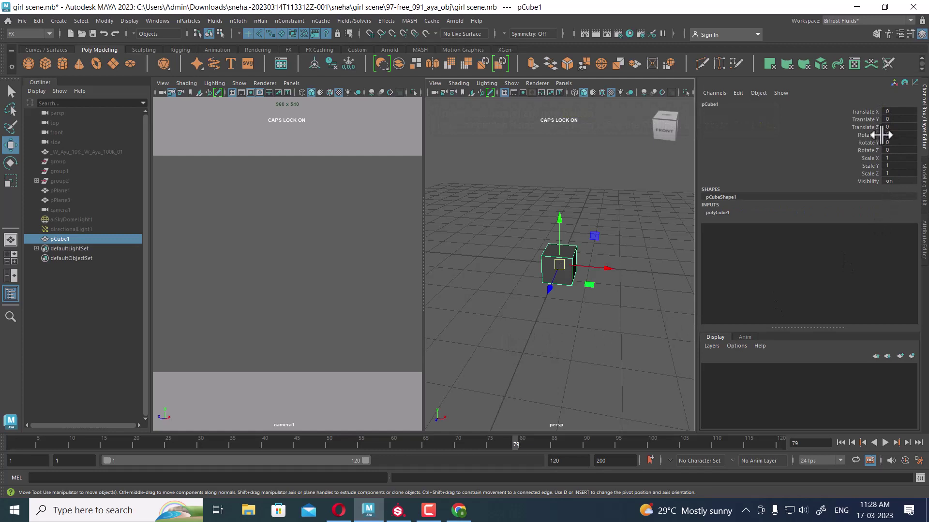
# - Move pCube1 to Translate X -2.358 and adjust Translate Y to 1.028
pyautogui.click(857, 111)
pyautogui.moveTo(594, 202)
pyautogui.mouseDown(button='middle')
pyautogui.moveTo(604, 195)
pyautogui.moveTo(580, 196)
pyautogui.mouseUp(button='middle')
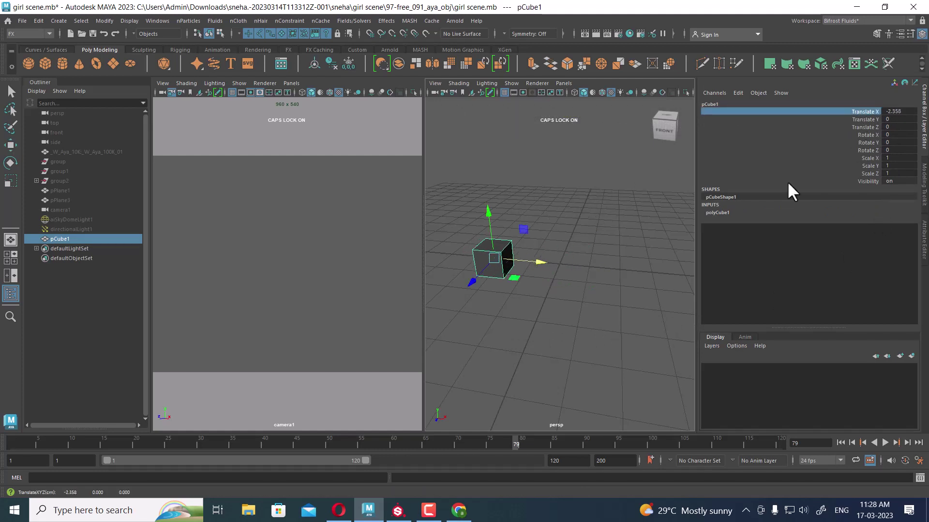
pyautogui.click(867, 119)
pyautogui.moveTo(611, 225)
pyautogui.mouseDown(button='middle')
pyautogui.moveTo(622, 235)
pyautogui.moveTo(632, 210)
pyautogui.mouseUp(button='middle')
# - Position the cube at Translate Y 1.036 and Z -3.562 in a single persp panel
pyautogui.press('space')
pyautogui.press('f')
pyautogui.moveTo(678, 155); pyautogui.dragTo(696, 155, button='middle')
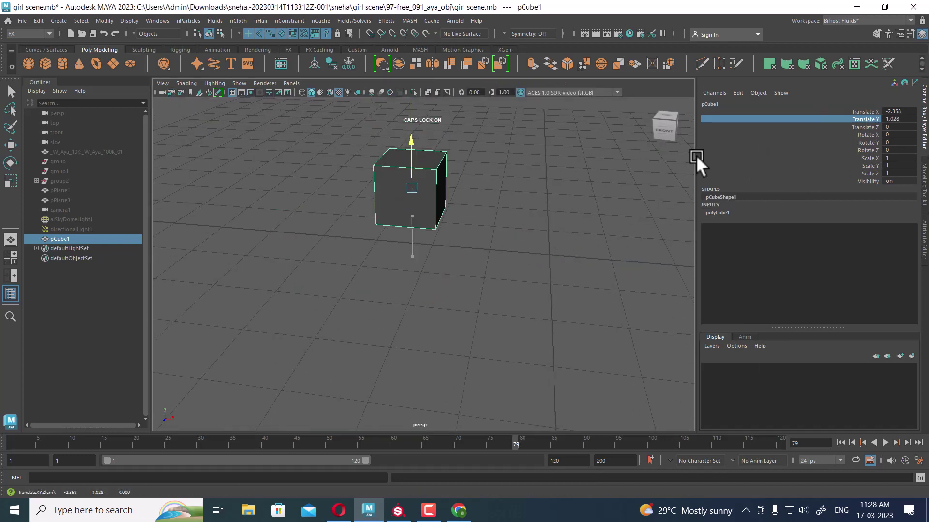
pyautogui.scroll(-3, 692, 165)
pyautogui.click(855, 127)
pyautogui.moveTo(513, 245); pyautogui.dragTo(332, 259, button='middle')
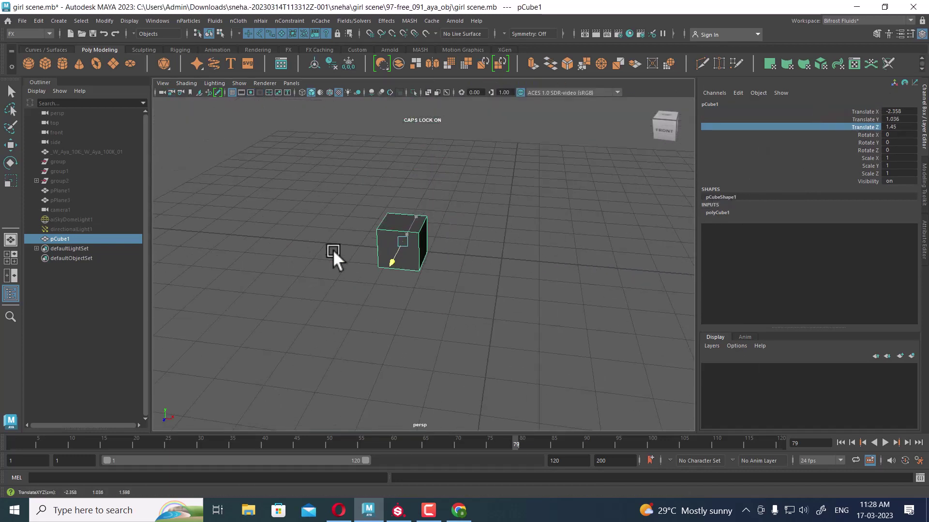
pyautogui.press('w')
pyautogui.moveTo(601, 222)
pyautogui.keyDown('alt'); pyautogui.mouseDown()
pyautogui.moveTo(493, 228)
pyautogui.moveTo(793, 172)
pyautogui.mouseUp(); pyautogui.keyUp('alt')
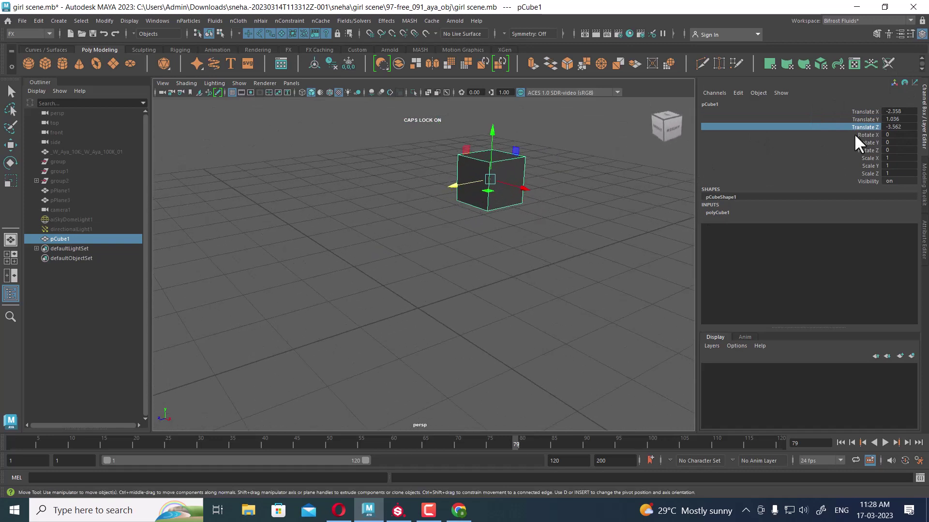
# - Scale the cube into a slab: X 2.144, Y 0.344, Z 1.617
pyautogui.click(869, 159)
pyautogui.press('r')
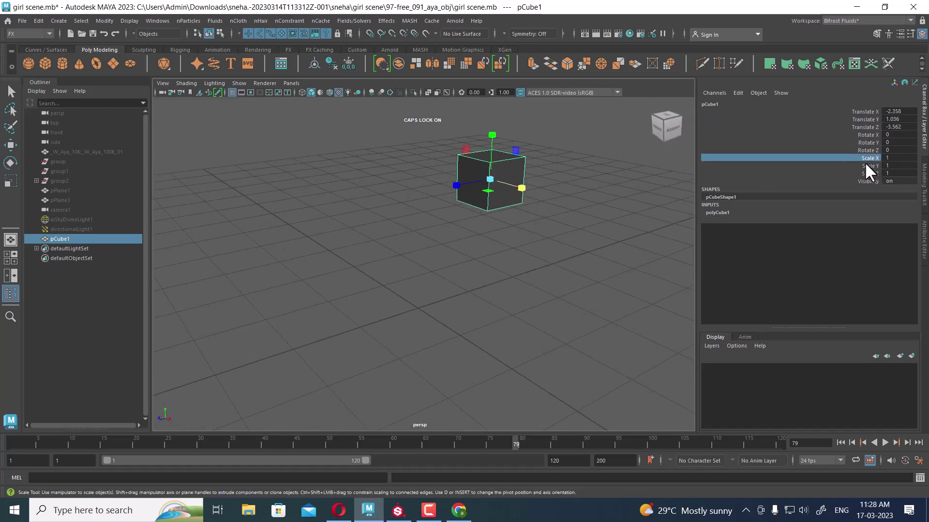
pyautogui.moveTo(575, 250); pyautogui.dragTo(716, 215, button='middle')
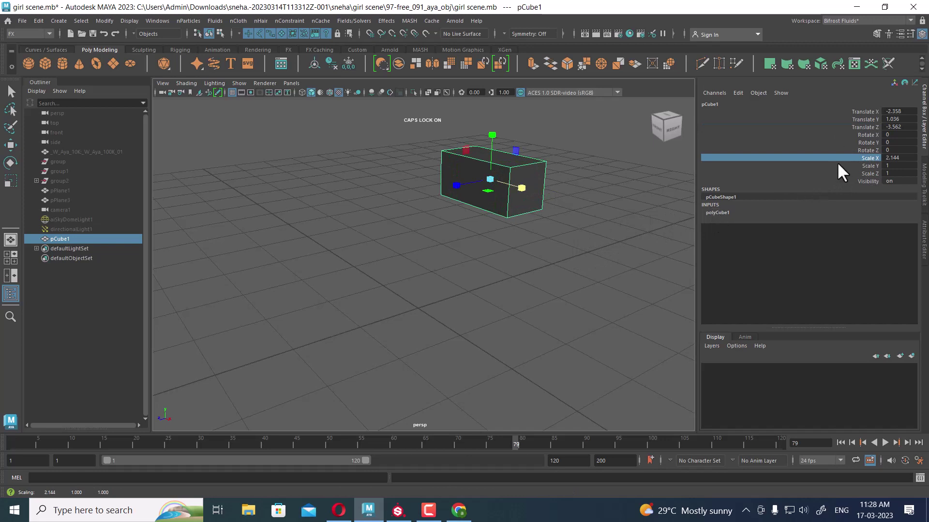
pyautogui.click(866, 166)
pyautogui.moveTo(596, 255)
pyautogui.mouseDown(button='middle')
pyautogui.moveTo(528, 277)
pyautogui.moveTo(481, 315)
pyautogui.mouseUp(button='middle')
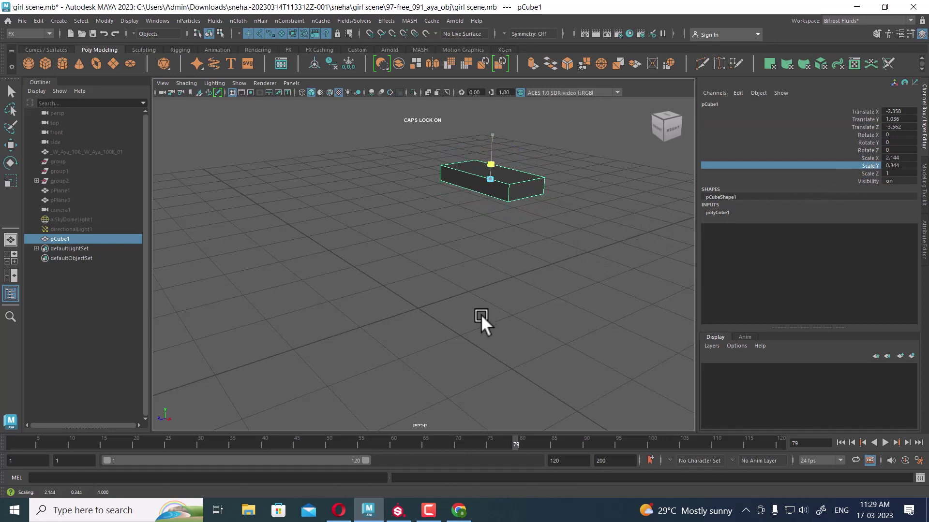
pyautogui.click(866, 173)
pyautogui.moveTo(569, 250)
pyautogui.mouseDown(button='middle')
pyautogui.moveTo(602, 241)
pyautogui.moveTo(520, 281)
pyautogui.mouseUp(button='middle')
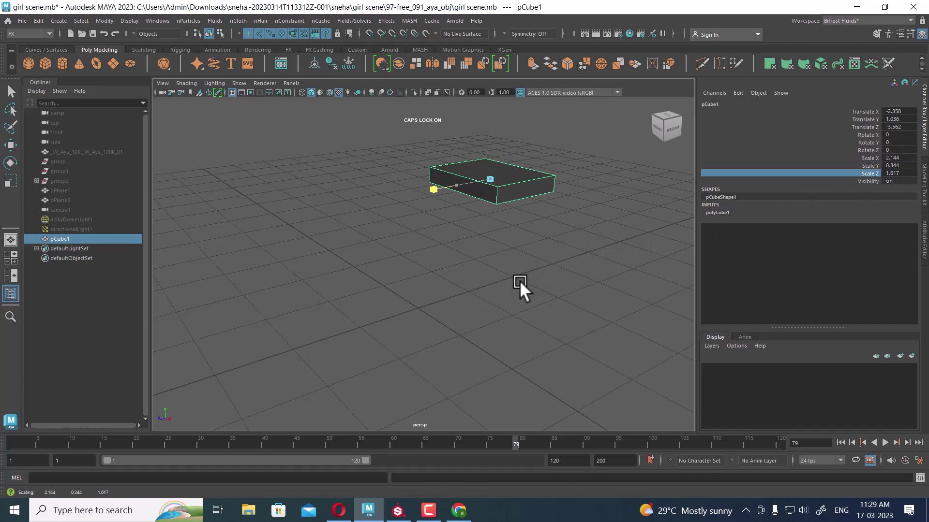
# - Tilt the slab to Rotate X 29.301
pyautogui.click(868, 135)
pyautogui.moveTo(566, 251)
pyautogui.mouseDown(button='middle')
pyautogui.moveTo(618, 263)
pyautogui.moveTo(550, 268)
pyautogui.moveTo(565, 273)
pyautogui.moveTo(469, 266)
pyautogui.moveTo(546, 271)
pyautogui.moveTo(671, 255)
pyautogui.moveTo(580, 257)
pyautogui.mouseUp(button='middle')
pyautogui.click(867, 143)
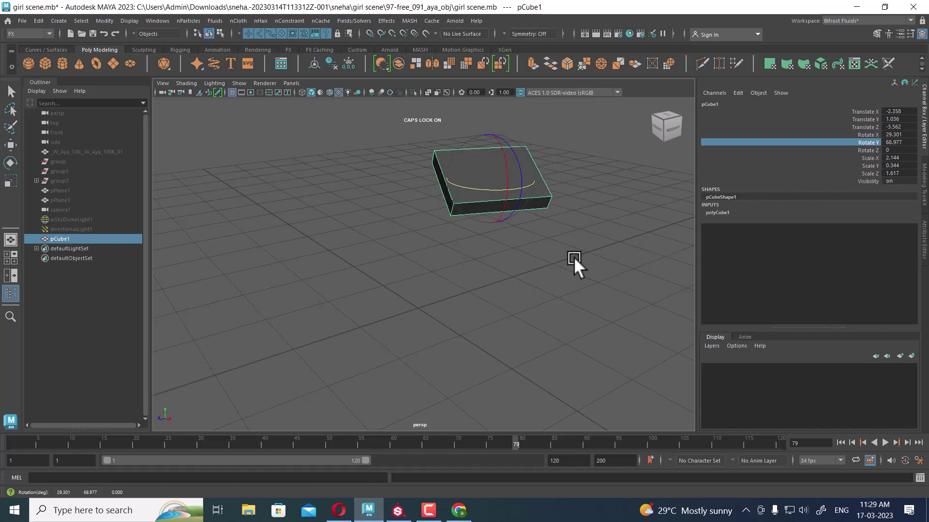
# - Zero the cube's rotation on X, Y and Z
pyautogui.press('f')
pyautogui.scroll(-2, 561, 287)
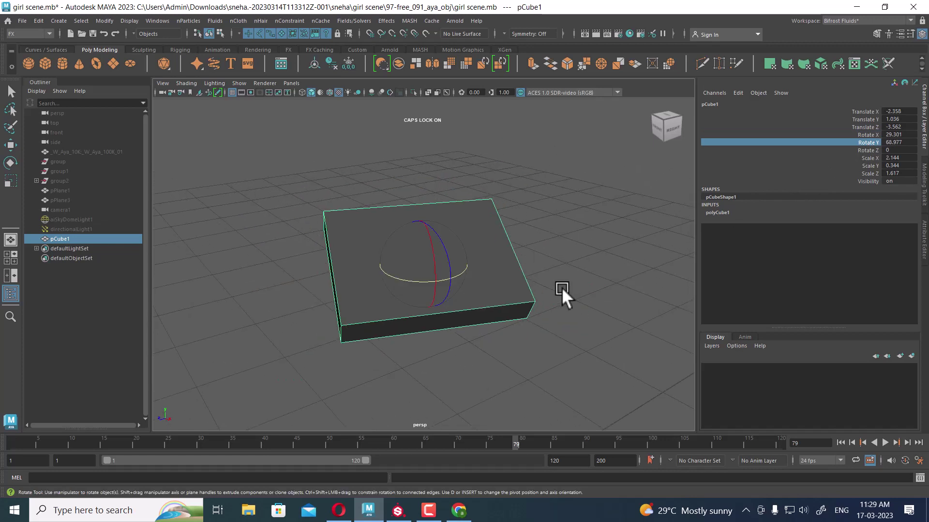
pyautogui.click(868, 150)
pyautogui.moveTo(589, 277)
pyautogui.mouseDown(button='middle')
pyautogui.moveTo(645, 265)
pyautogui.moveTo(588, 292)
pyautogui.mouseUp(button='middle')
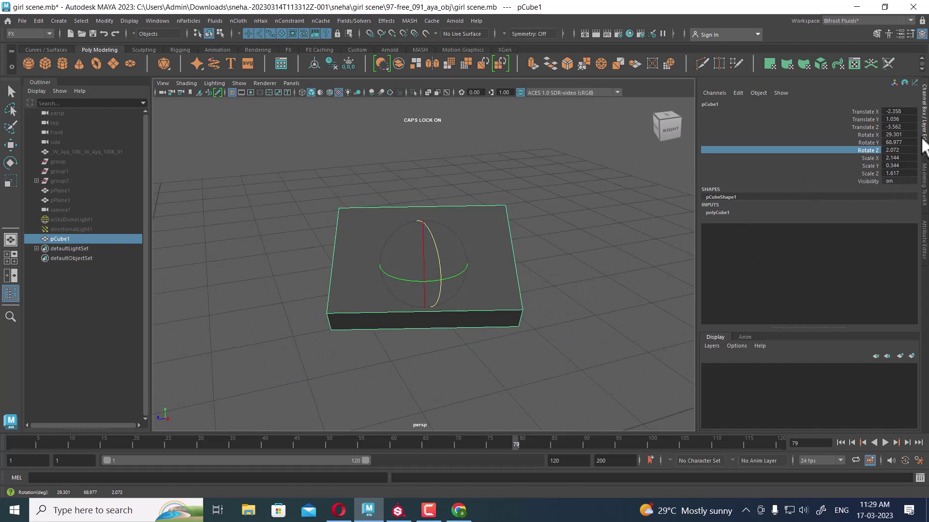
pyautogui.moveTo(906, 135); pyautogui.dragTo(907, 151)
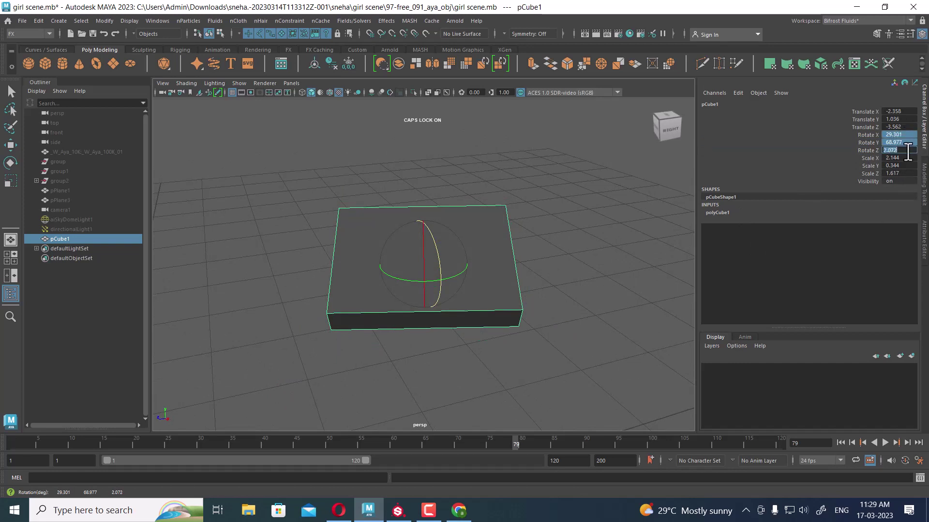
pyautogui.write('0')
pyautogui.press('Return')
# - Reset the cube's scale to 1 on all three axes
pyautogui.moveTo(894, 158); pyautogui.dragTo(895, 173)
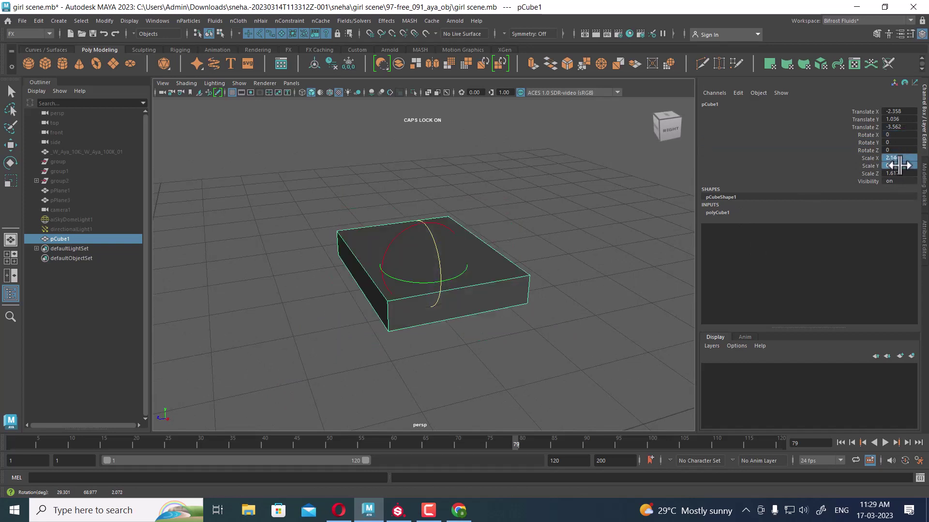
pyautogui.write('1')
pyautogui.press('Return')
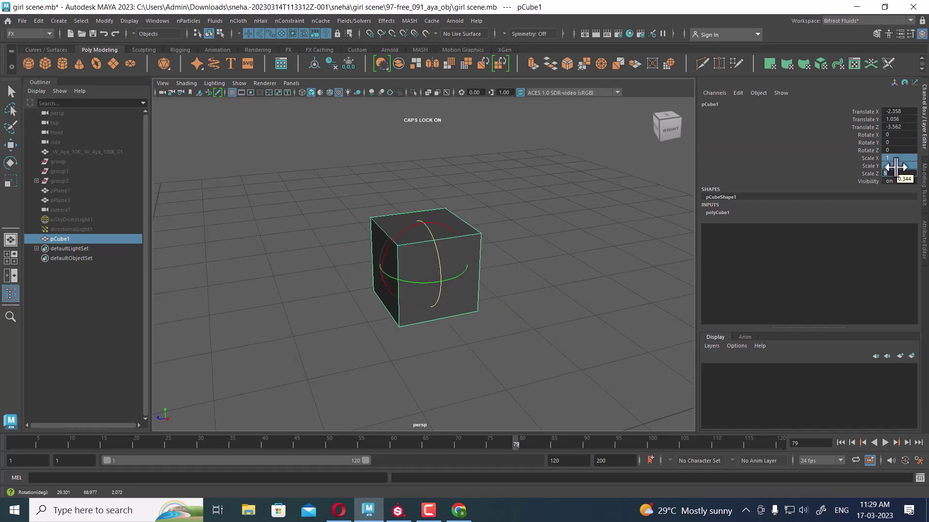
# - Move the cube to the origin (translate 0, 0, 0) and orbit around it
pyautogui.moveTo(897, 112); pyautogui.dragTo(899, 126)
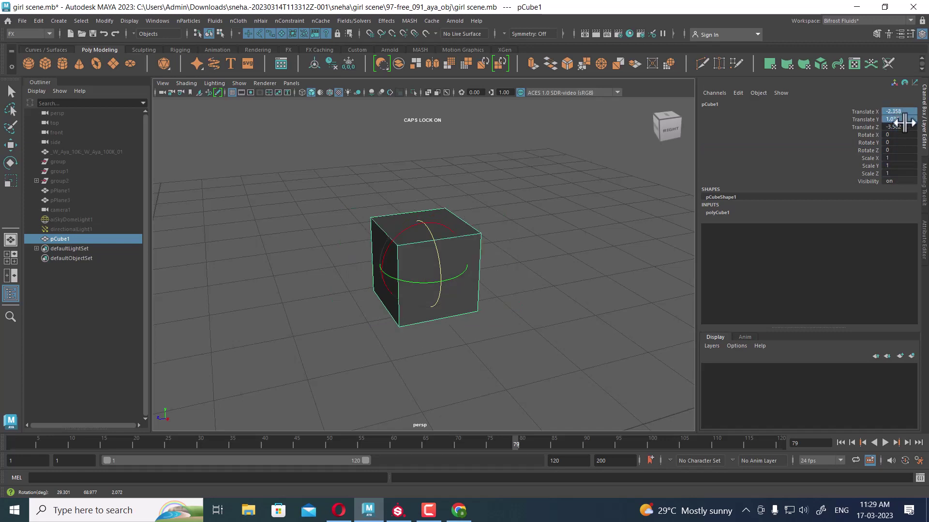
pyautogui.write('0')
pyautogui.press('Return')
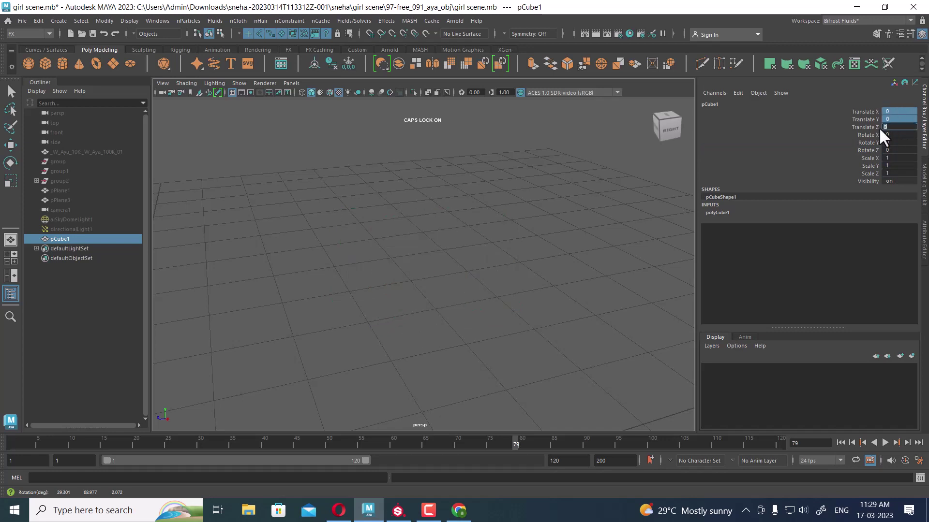
pyautogui.moveTo(410, 110)
pyautogui.keyDown('alt'); pyautogui.mouseDown()
pyautogui.moveTo(469, 306)
pyautogui.moveTo(547, 324)
pyautogui.moveTo(547, 309)
pyautogui.mouseUp(); pyautogui.keyUp('alt')
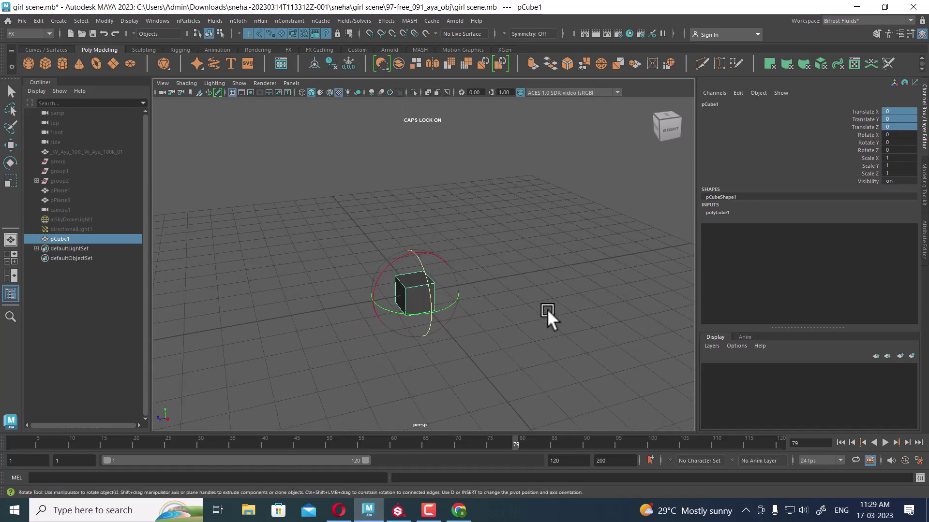
pyautogui.keyDown('alt'); pyautogui.moveTo(259, 386); pyautogui.dragTo(477, 370); pyautogui.keyUp('alt')
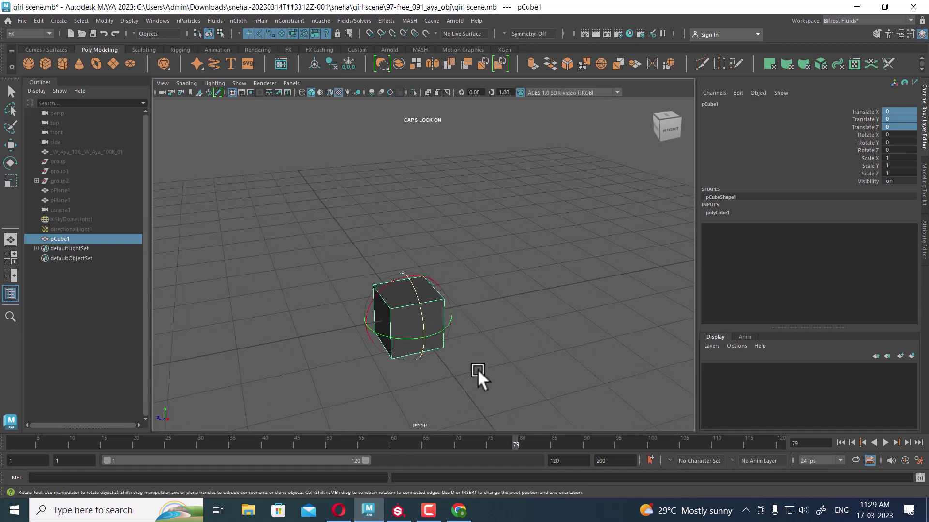
pyautogui.press('w')
pyautogui.keyDown('alt'); pyautogui.moveTo(454, 332); pyautogui.dragTo(469, 291); pyautogui.keyUp('alt')
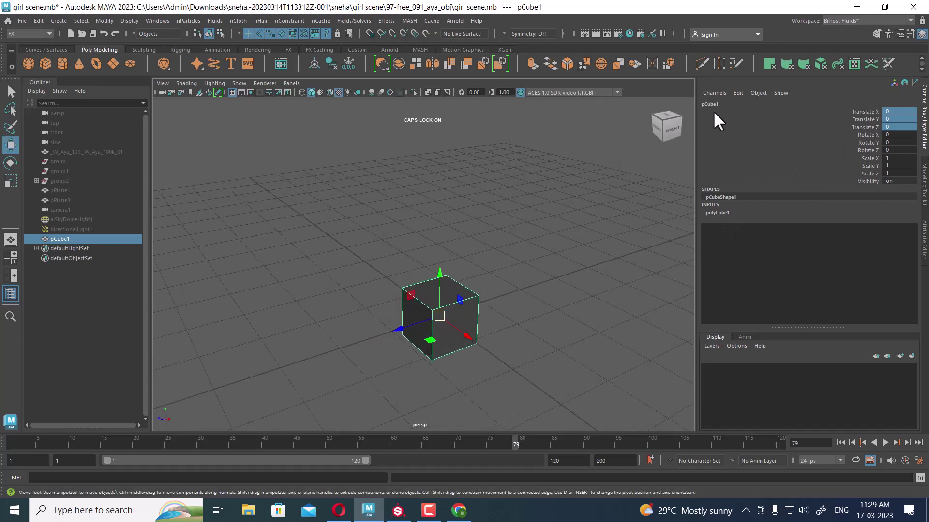
# - Expand polyCube1's construction inputs, undoing an accidental Height Baseline change
pyautogui.click(717, 213)
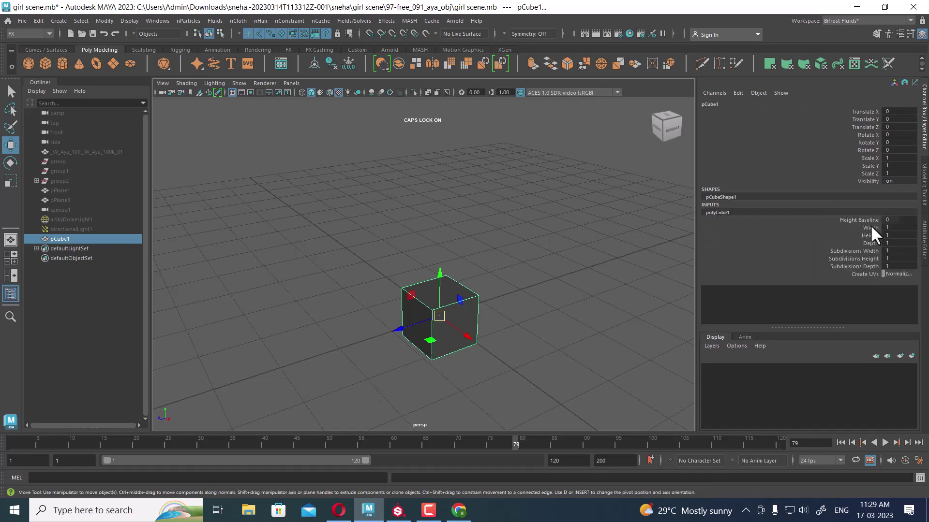
pyautogui.scroll(3, 522, 300)
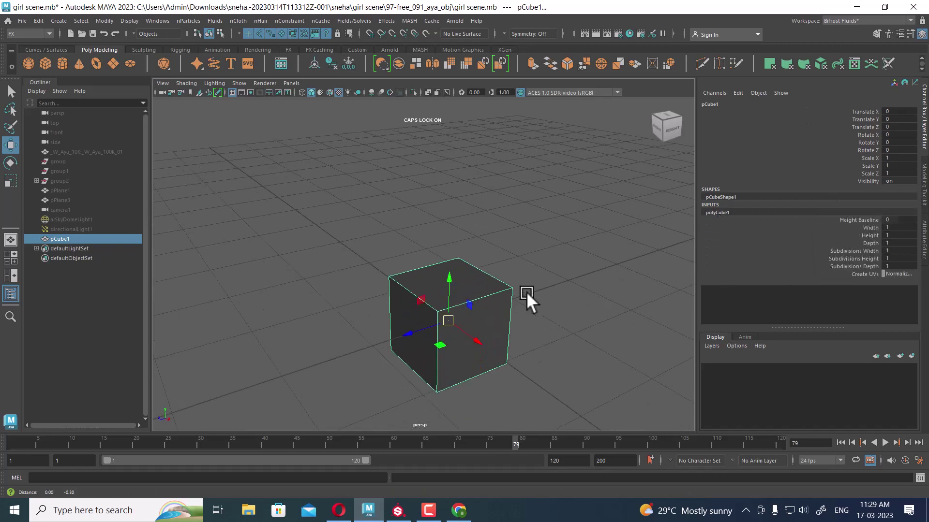
pyautogui.click(858, 217)
pyautogui.moveTo(588, 237); pyautogui.dragTo(596, 209, button='middle')
pyautogui.hotkey('ctrl', 'z')
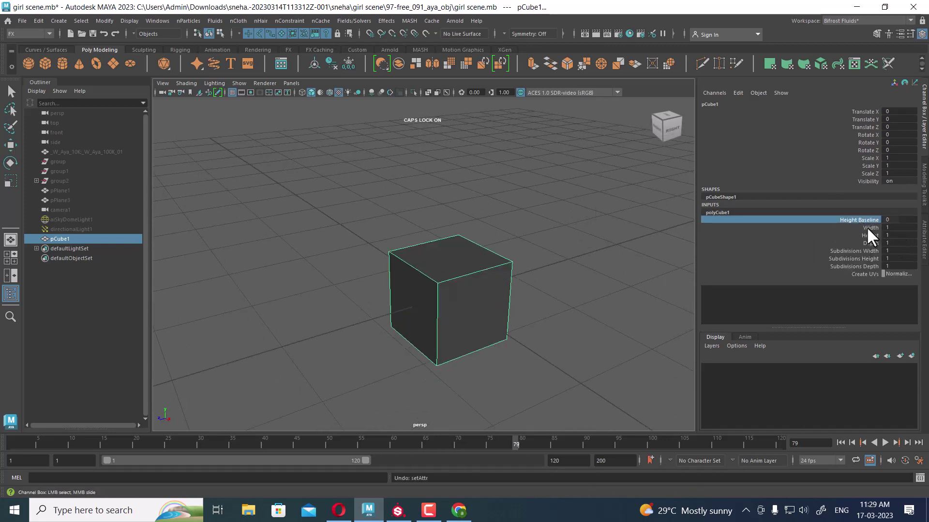
# - Set polyCube1 width to 5 and depth to 8, giving a 5×3×8 box
pyautogui.click(866, 227)
pyautogui.moveTo(643, 273); pyautogui.dragTo(639, 275, button='middle')
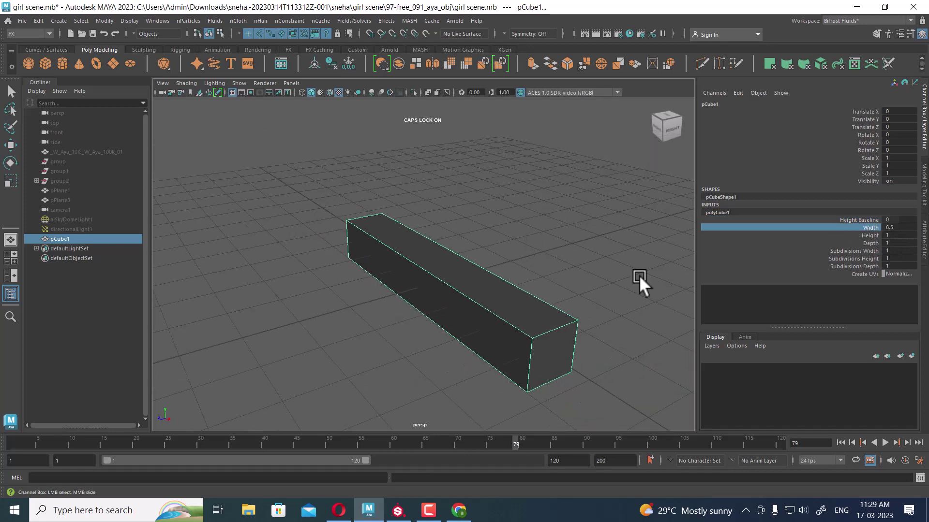
pyautogui.doubleClick(902, 227)
pyautogui.write('5')
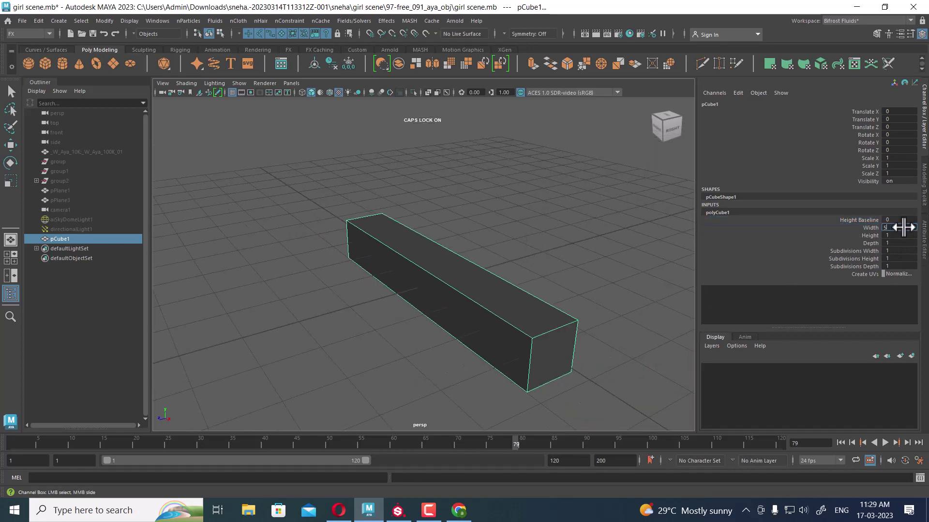
pyautogui.press('Tab')
pyautogui.write('3')
pyautogui.press('Tab')
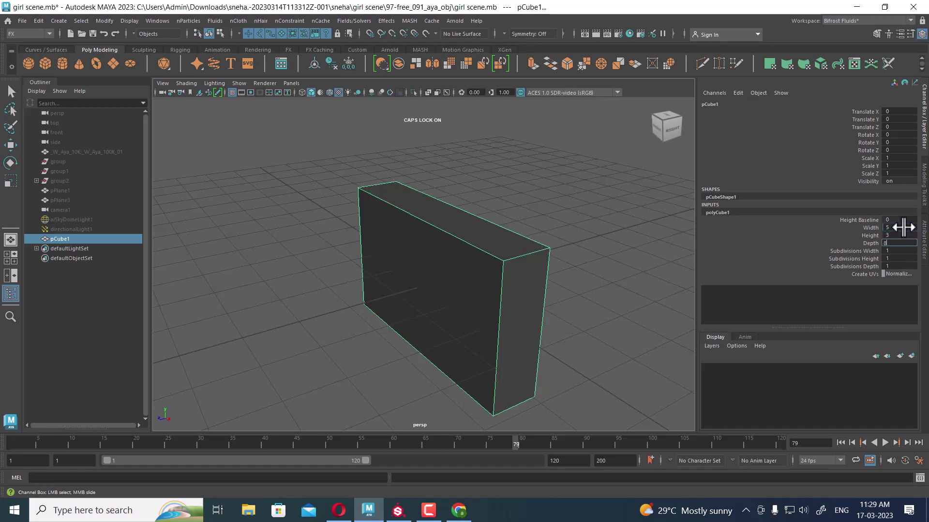
pyautogui.write('8')
pyautogui.press('Return')
pyautogui.keyDown('alt'); pyautogui.moveTo(500, 270); pyautogui.dragTo(542, 305, button='right'); pyautogui.keyUp('alt')
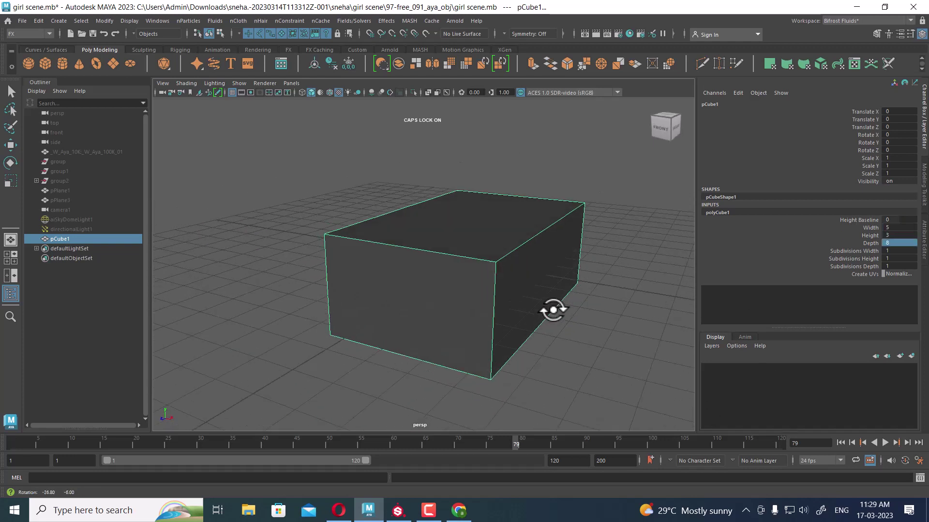
pyautogui.keyDown('alt'); pyautogui.moveTo(553, 311); pyautogui.dragTo(514, 315); pyautogui.keyUp('alt')
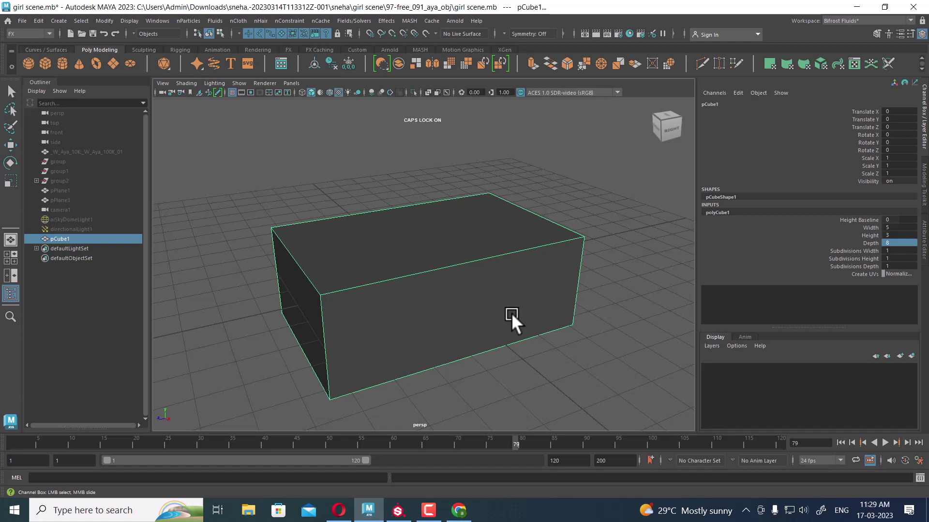
# - Set polyCube1 Subdivisions Width 4, Height 4 and Depth 8
pyautogui.click(860, 251)
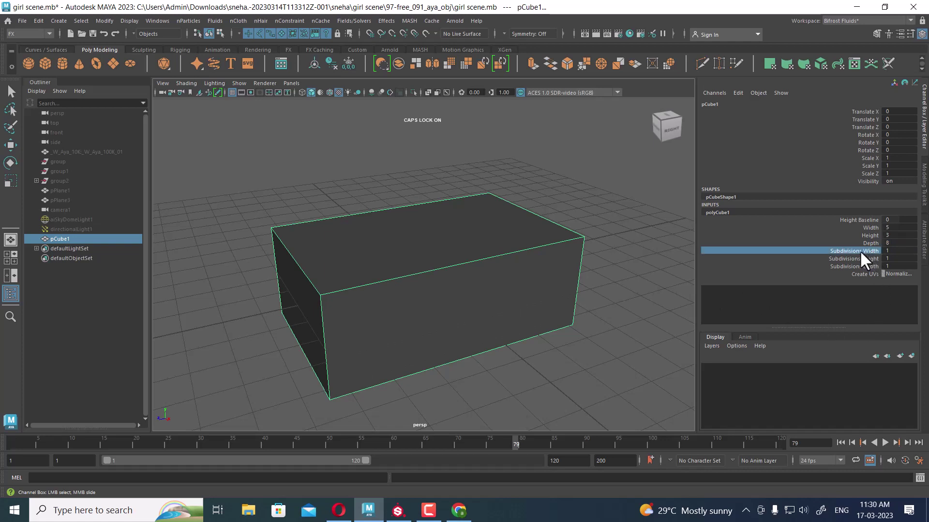
pyautogui.moveTo(586, 321); pyautogui.dragTo(600, 319, button='middle')
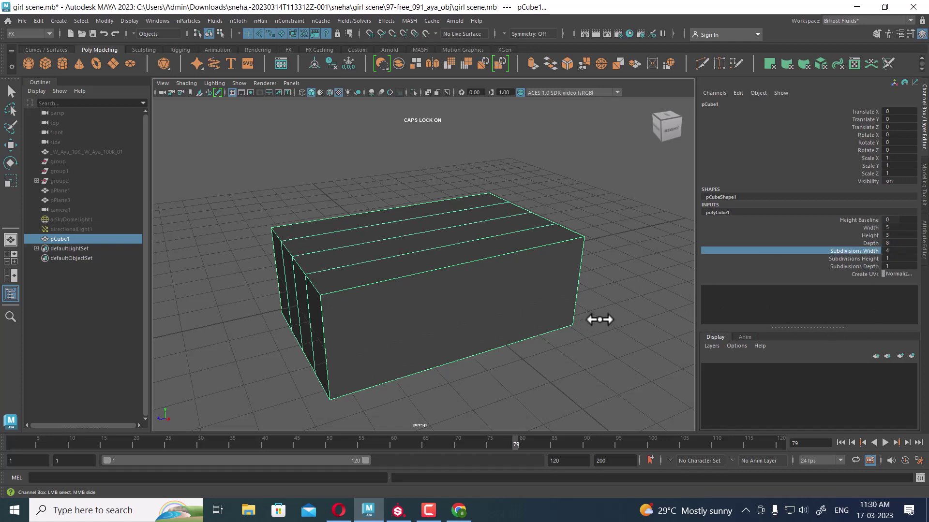
pyautogui.click(854, 259)
pyautogui.moveTo(553, 346); pyautogui.dragTo(535, 352, button='middle')
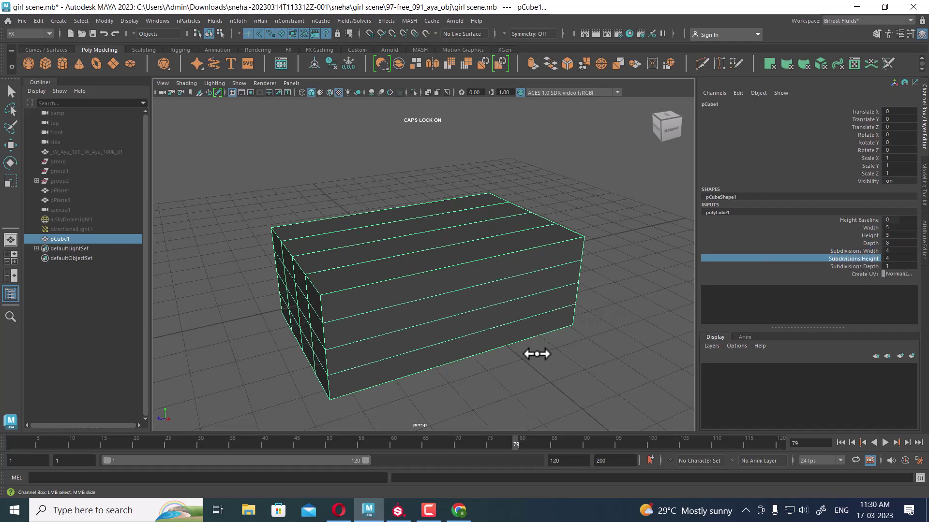
pyautogui.click(851, 267)
pyautogui.moveTo(625, 331); pyautogui.dragTo(658, 327, button='middle')
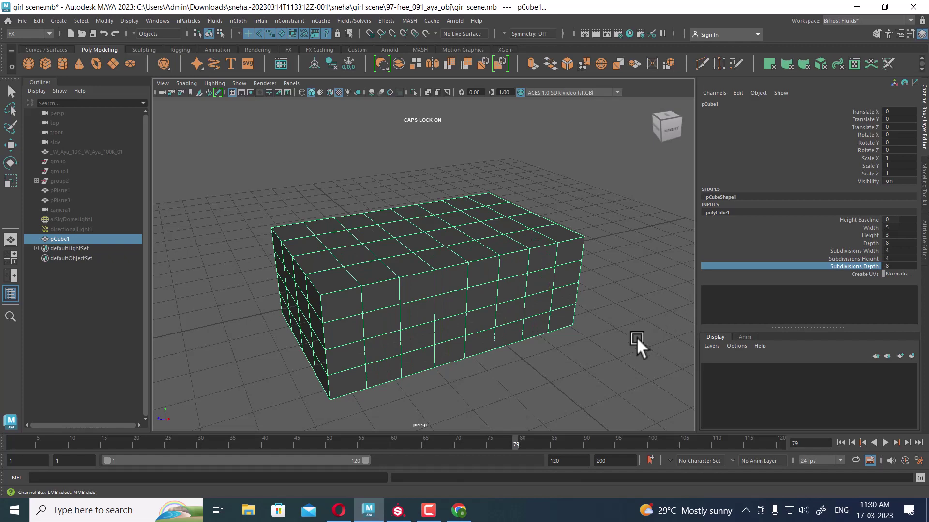
pyautogui.moveTo(620, 342)
pyautogui.keyDown('alt'); pyautogui.mouseDown()
pyautogui.moveTo(599, 344)
pyautogui.moveTo(607, 346)
pyautogui.mouseUp(); pyautogui.keyUp('alt')
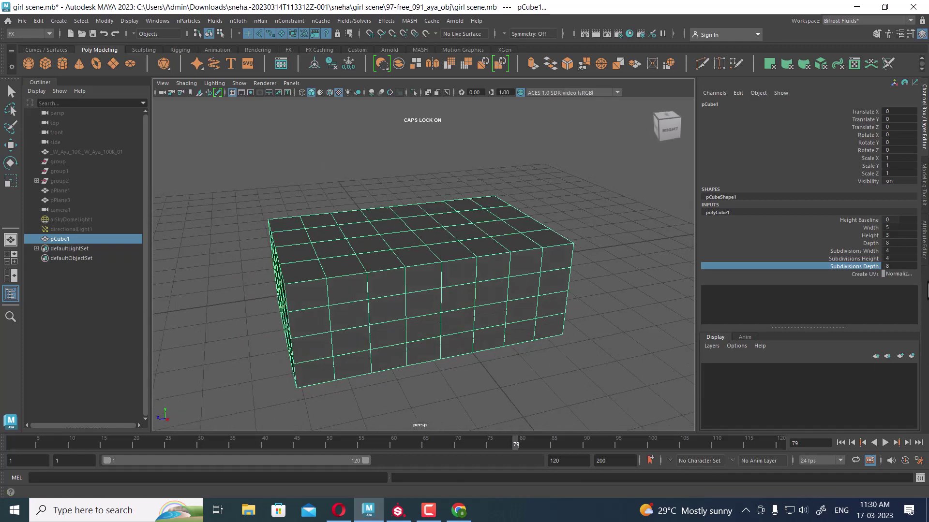
pyautogui.click(903, 275)
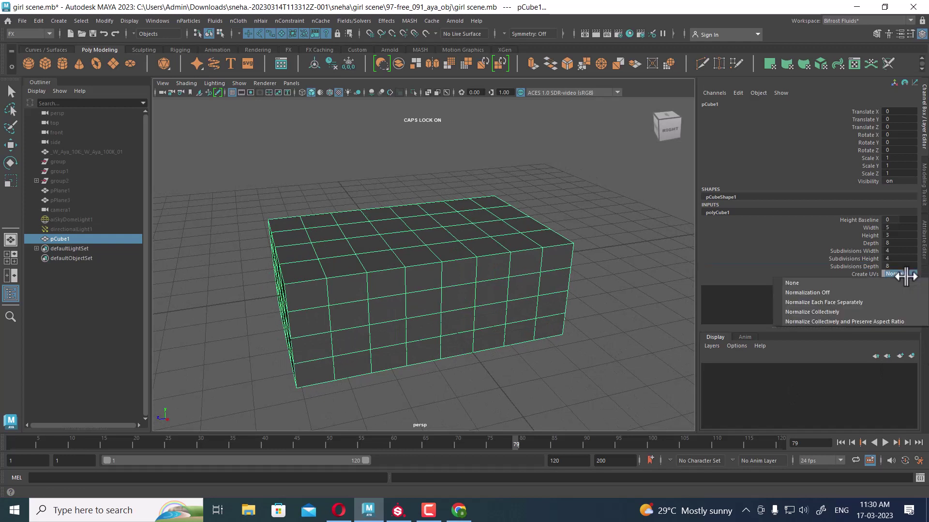
# - Change polyCube1's Create UVs option to None
pyautogui.click(855, 284)
pyautogui.click(900, 273)
pyautogui.click(889, 293)
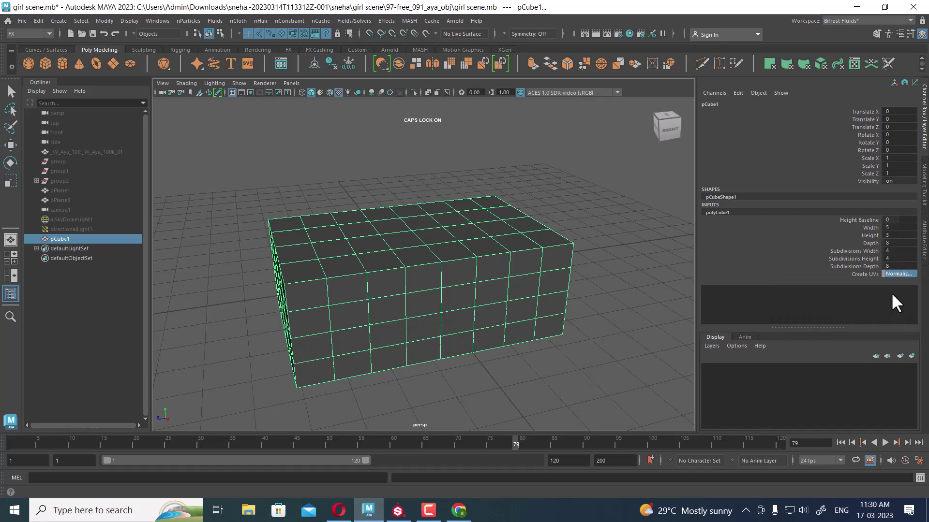
pyautogui.click(899, 273)
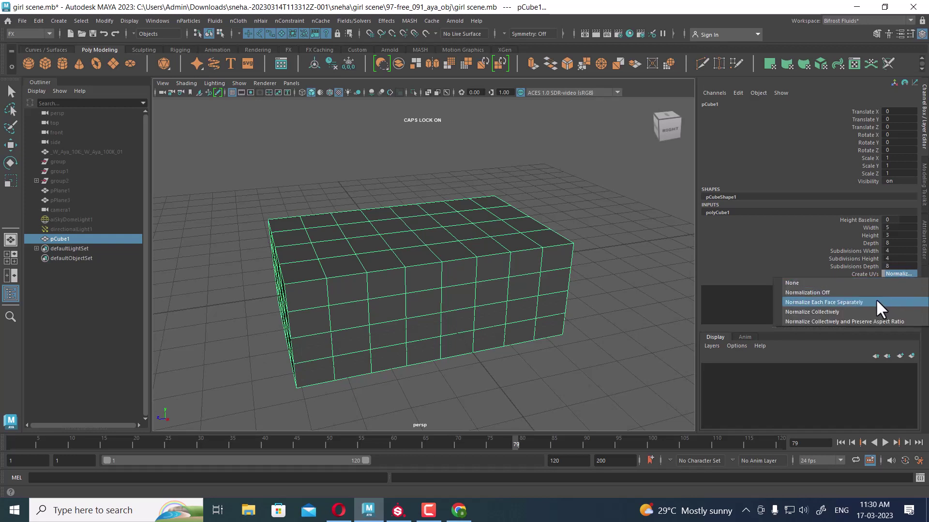
pyautogui.click(875, 302)
pyautogui.click(894, 273)
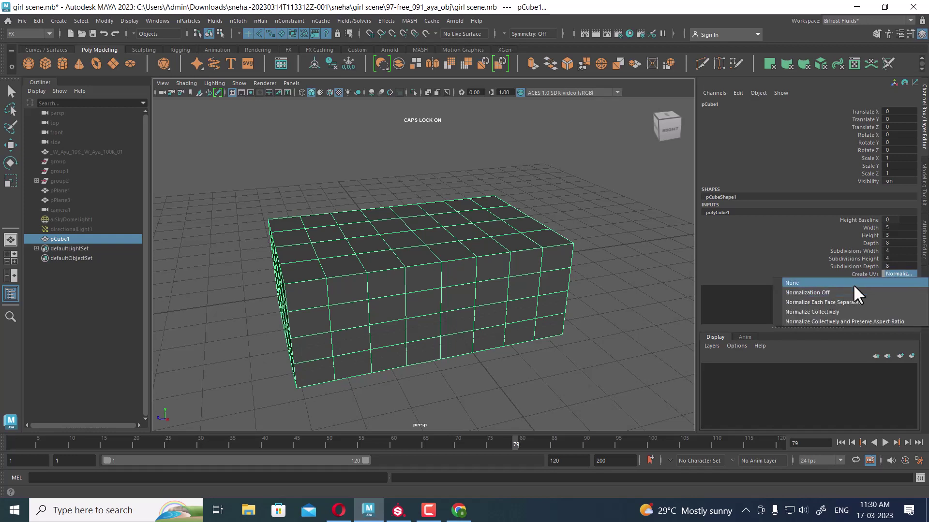
pyautogui.click(852, 283)
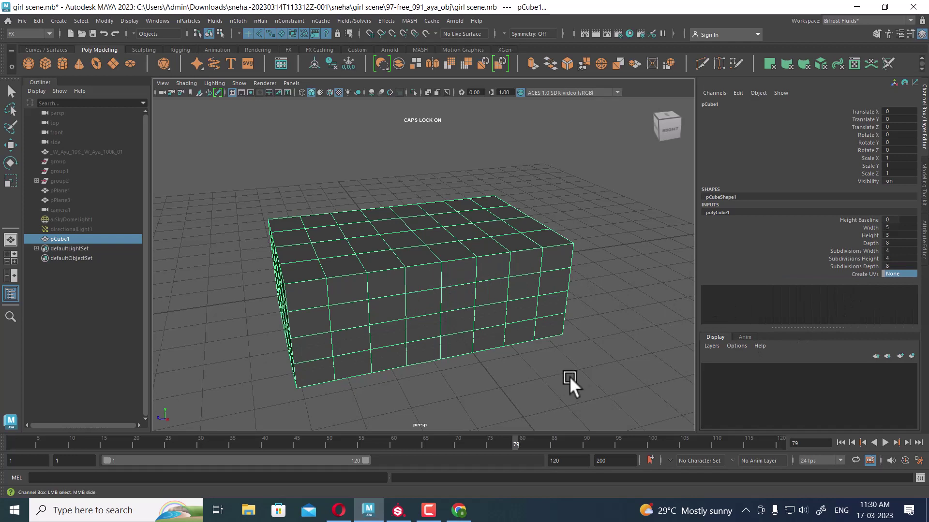